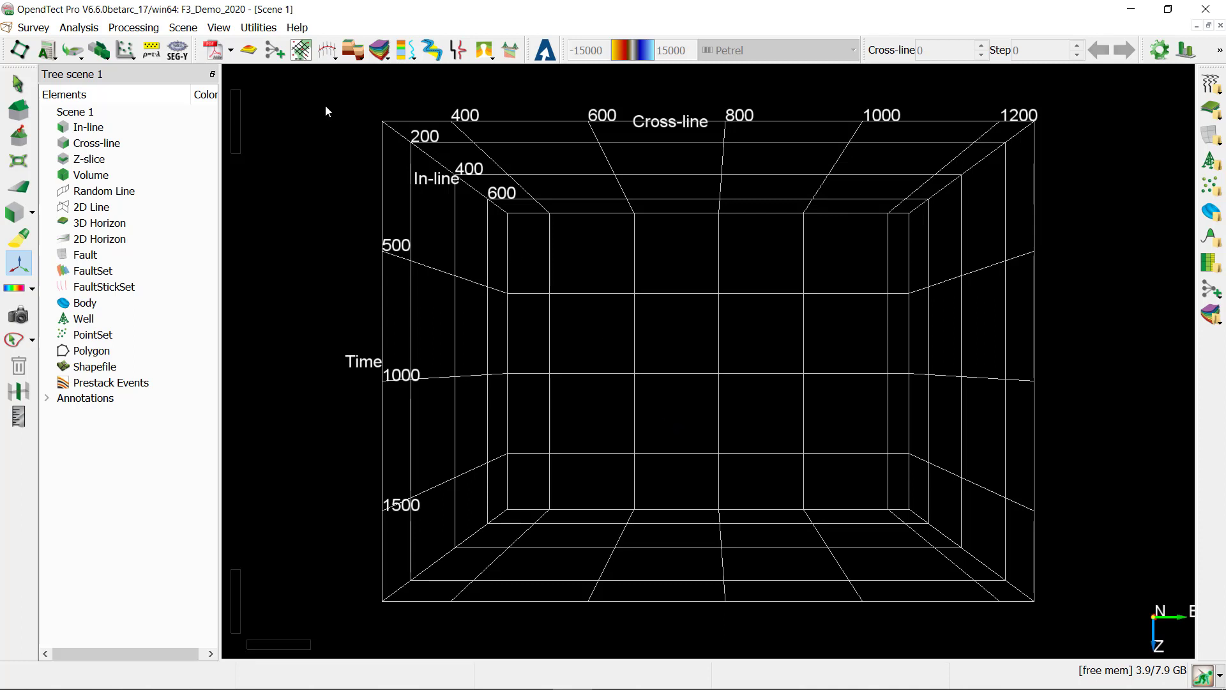
Pre-load the 4 Dip steered median filter cube (546.73 MB, 16 bit signed) into memory
{"action": "left_click", "coordinate": [34, 27]}
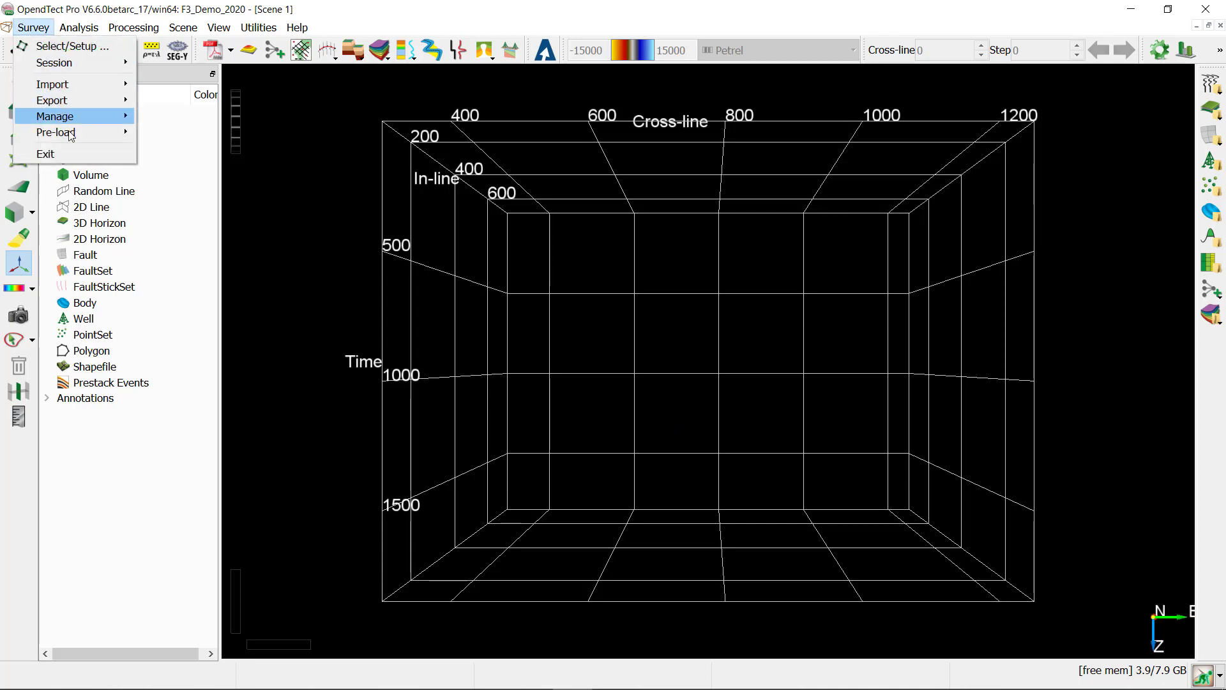
{"action": "mouse_move", "coordinate": [71, 134]}
{"action": "left_click", "coordinate": [171, 135]}
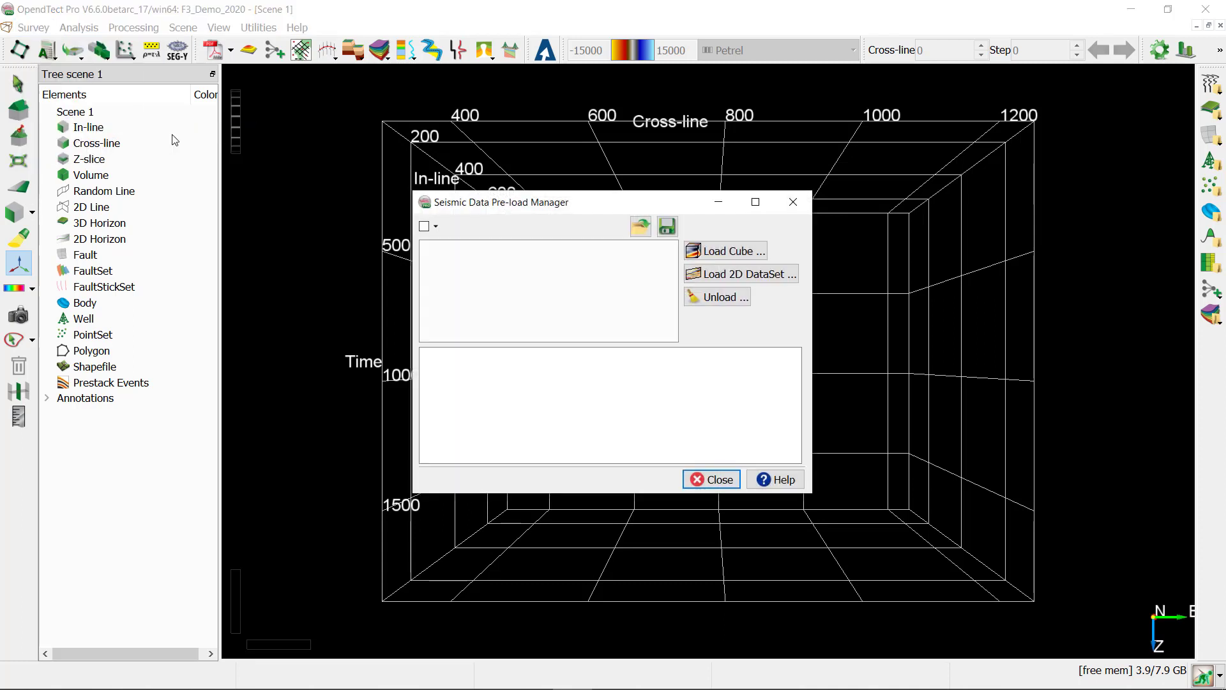
{"action": "left_click", "coordinate": [717, 253]}
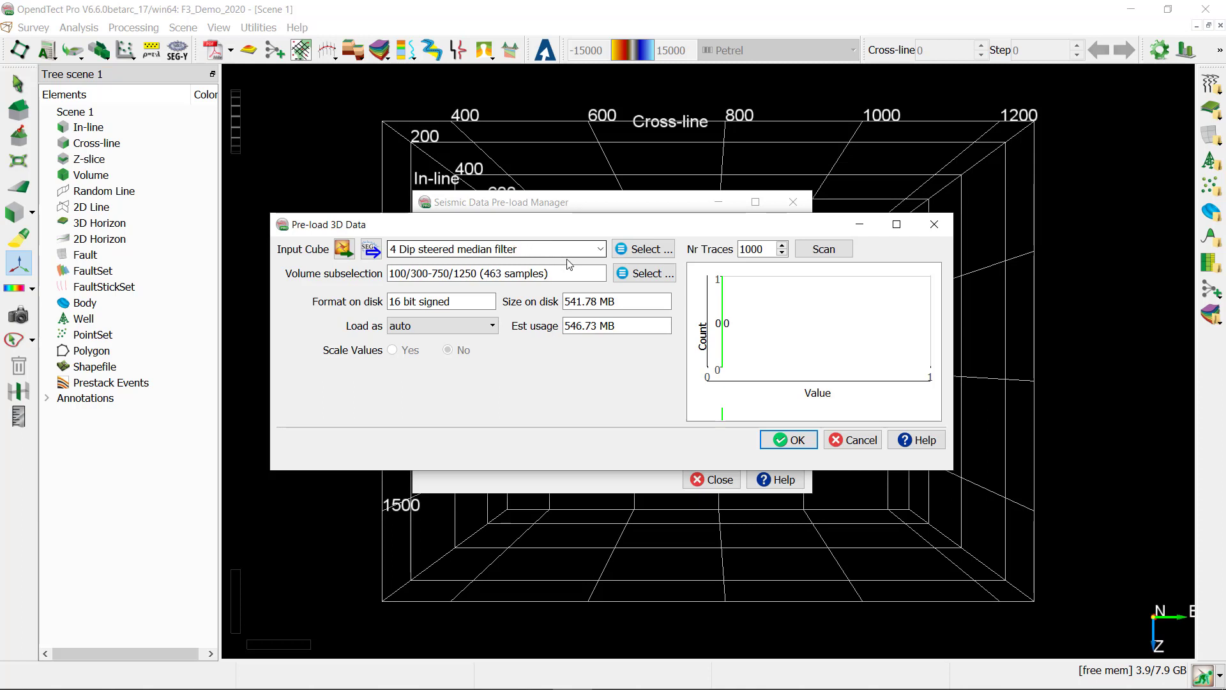
{"action": "left_click", "coordinate": [796, 441]}
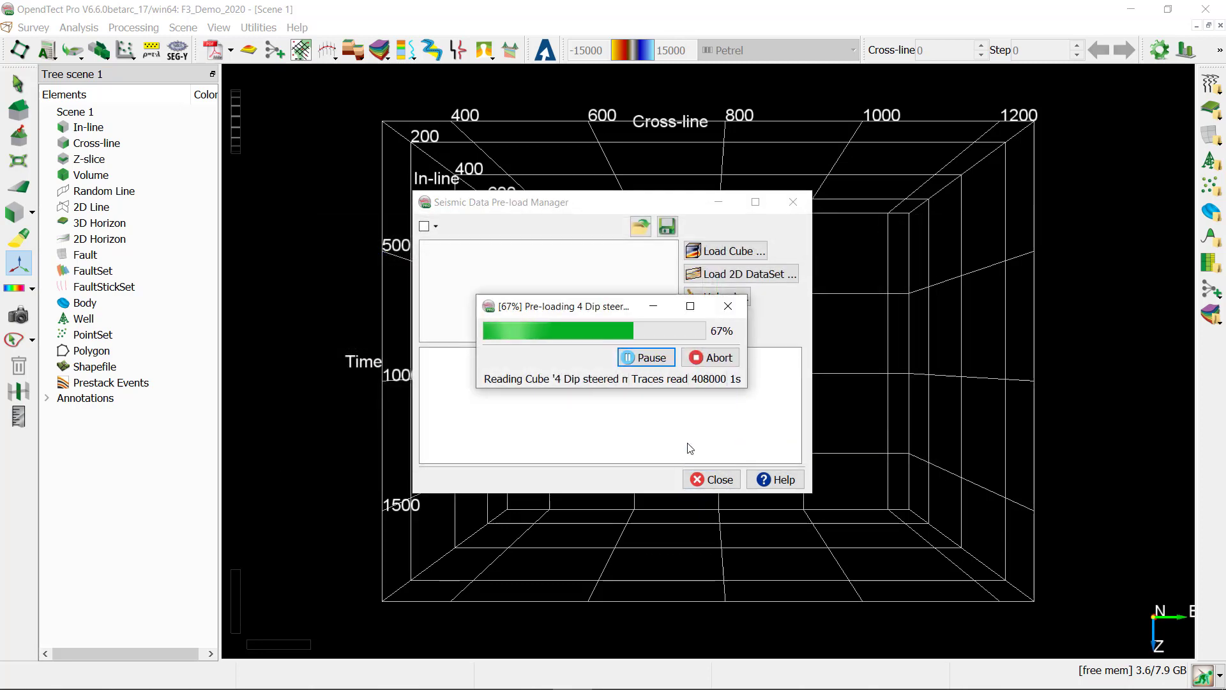
{"action": "left_click", "coordinate": [706, 478]}
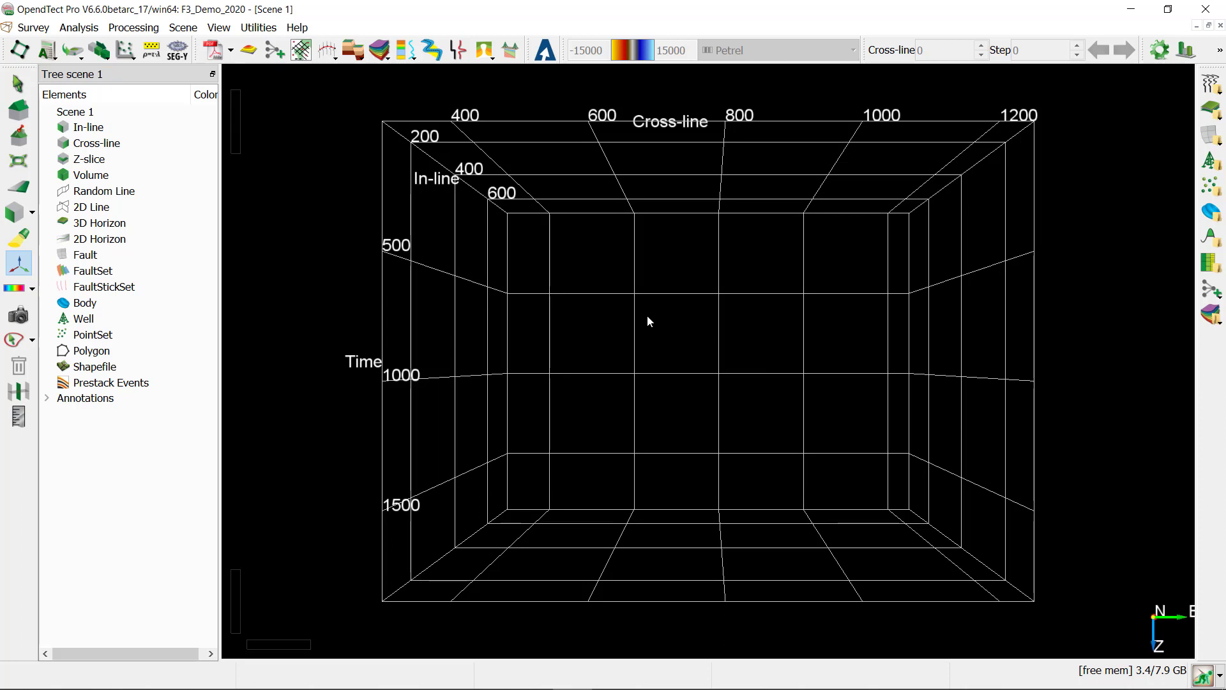
Add Random Line 1 with default 4 Dip steered median filter data, shift it, and view it straight-on
{"action": "right_click", "coordinate": [125, 195]}
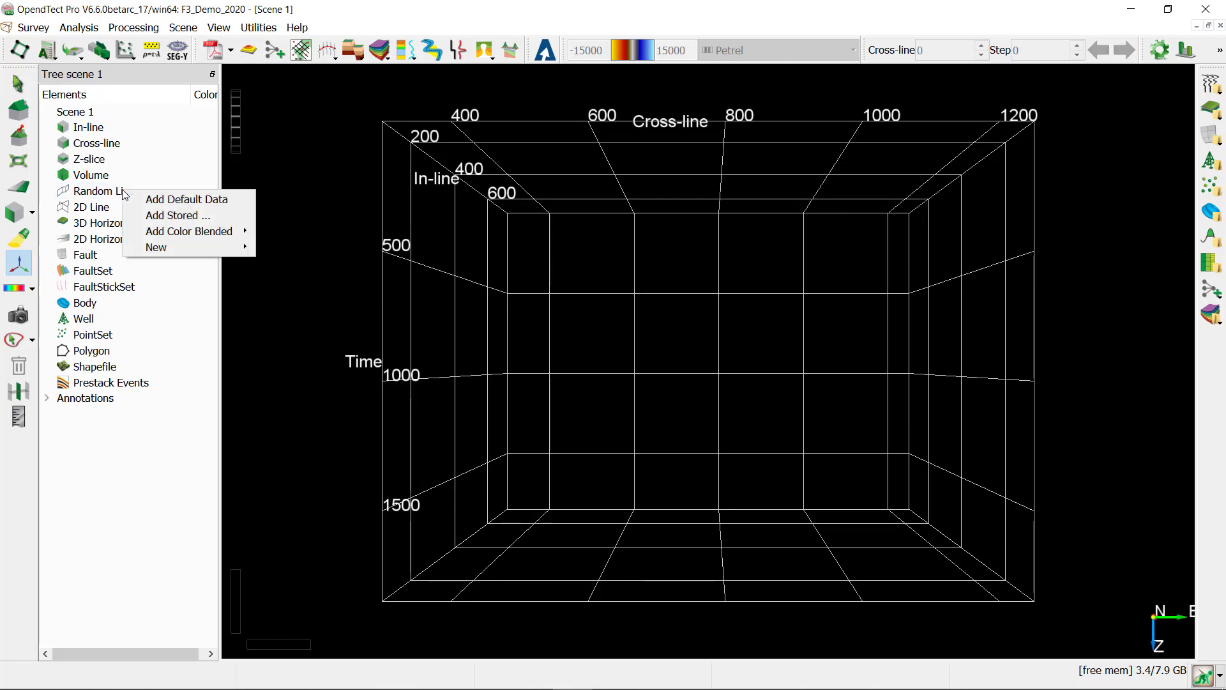
{"action": "left_click", "coordinate": [163, 197]}
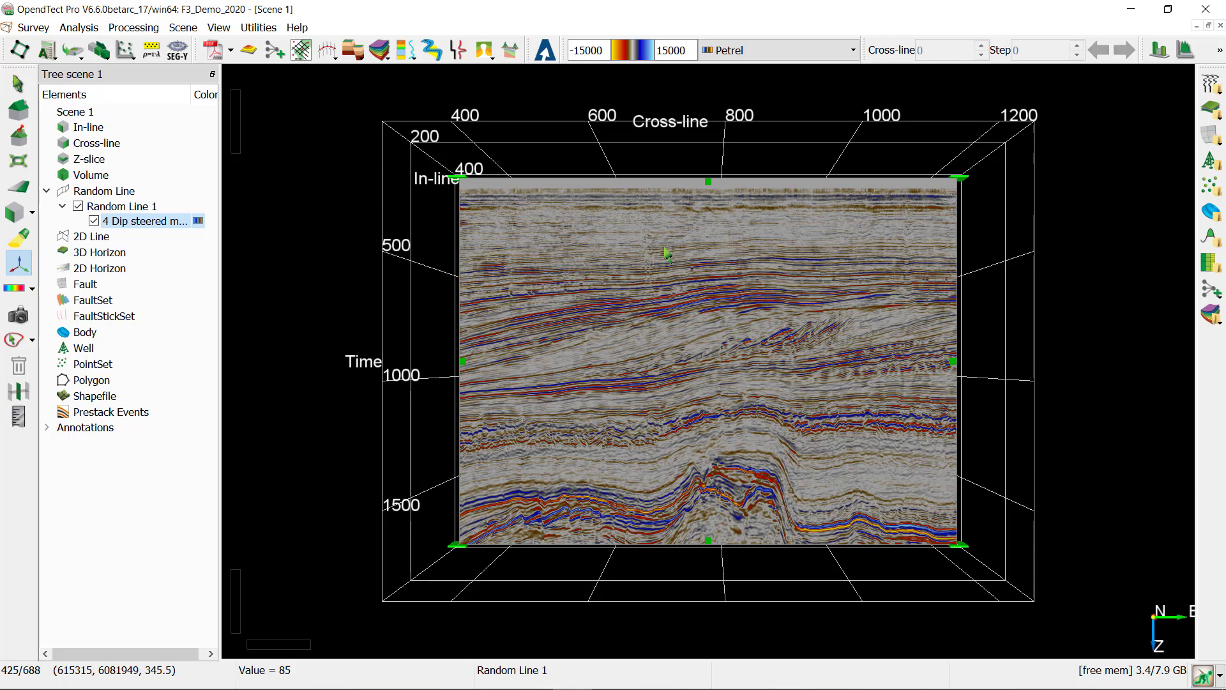
{"action": "middle_click_drag", "start_coordinate": [731, 218], "coordinate": [551, 385]}
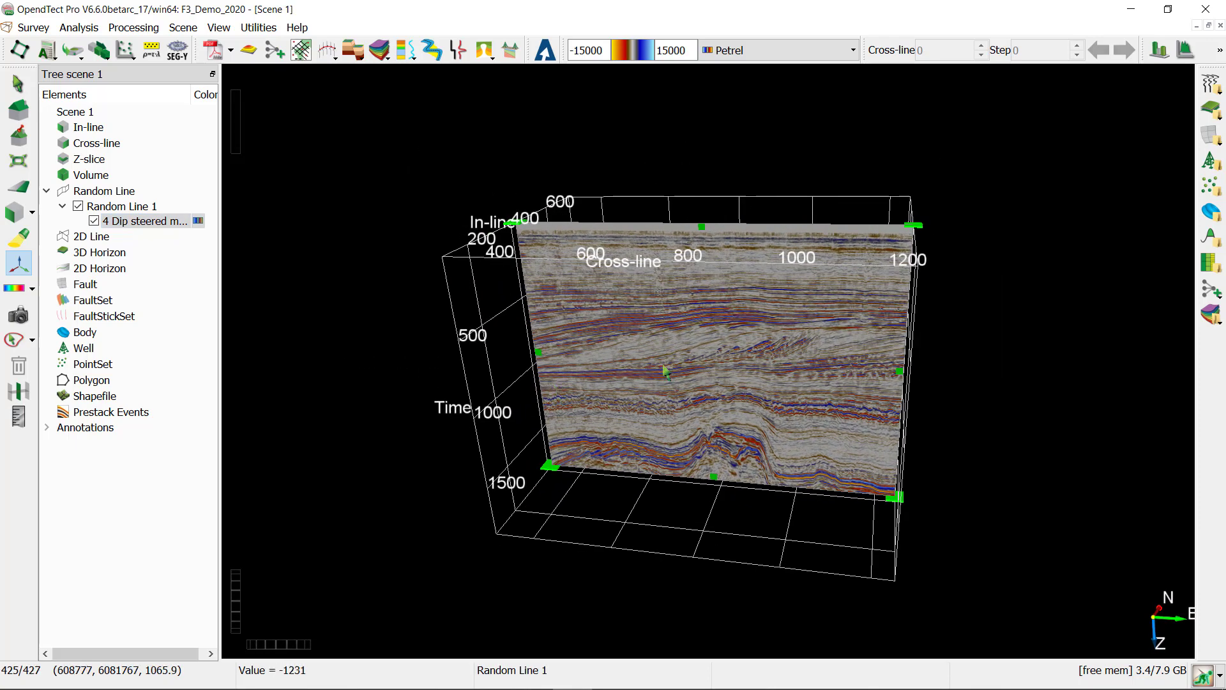
{"action": "left_click_drag", "start_coordinate": [824, 334], "coordinate": [751, 357]}
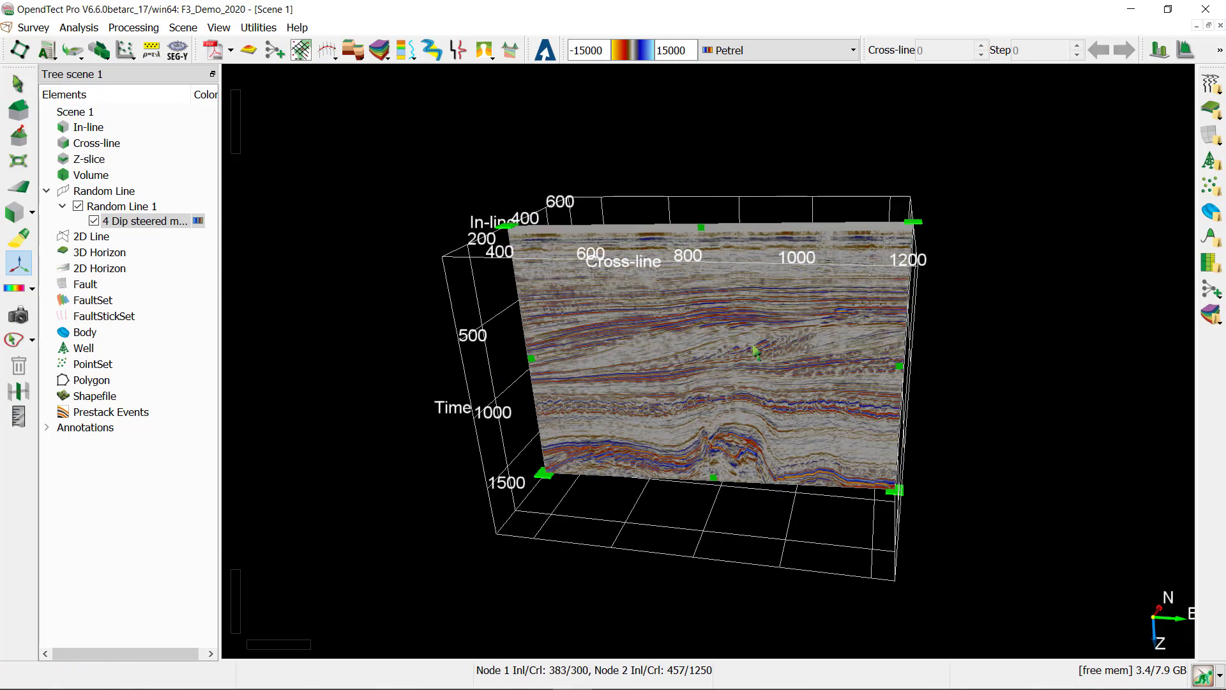
{"action": "left_click", "coordinate": [16, 211]}
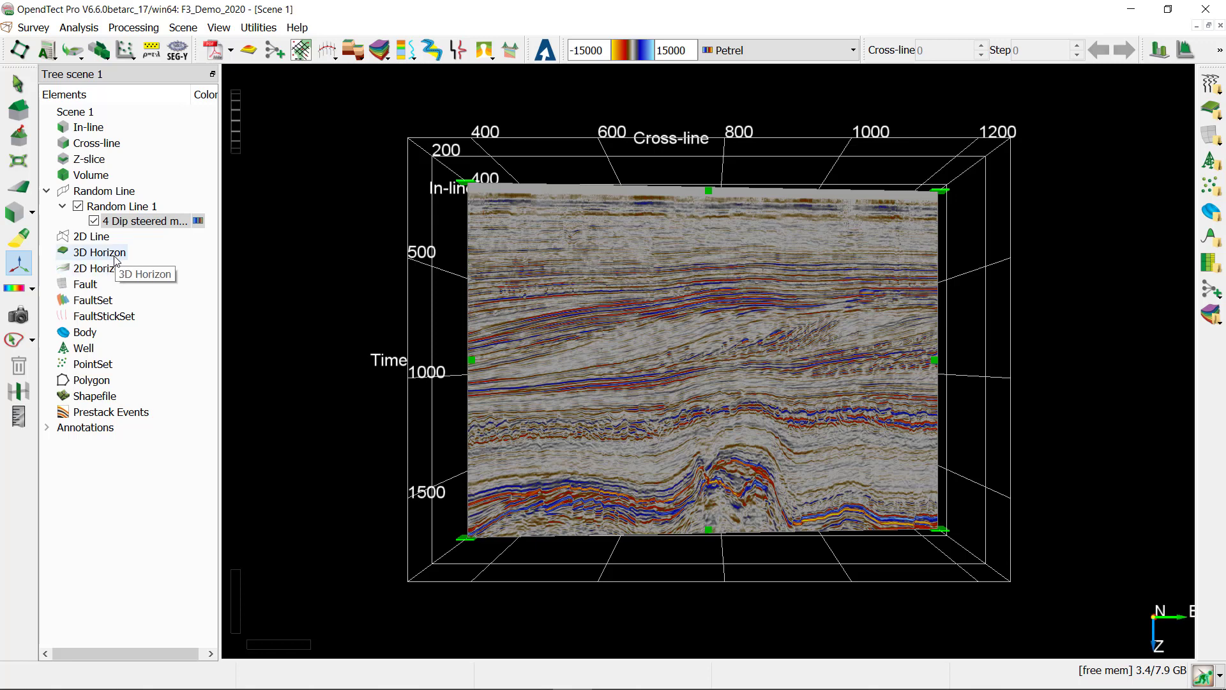
Create New Horizon 1 under 3D Horizon using New > Auto and Manual Tracking
{"action": "right_click", "coordinate": [117, 260]}
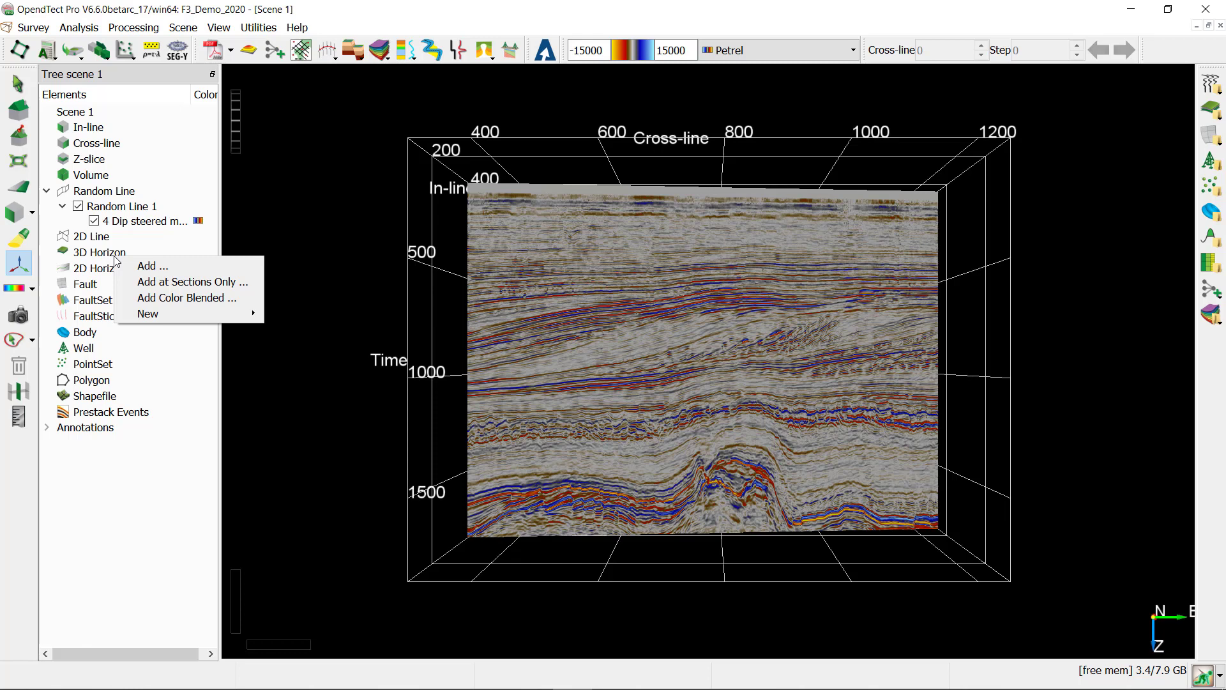
{"action": "mouse_move", "coordinate": [175, 315]}
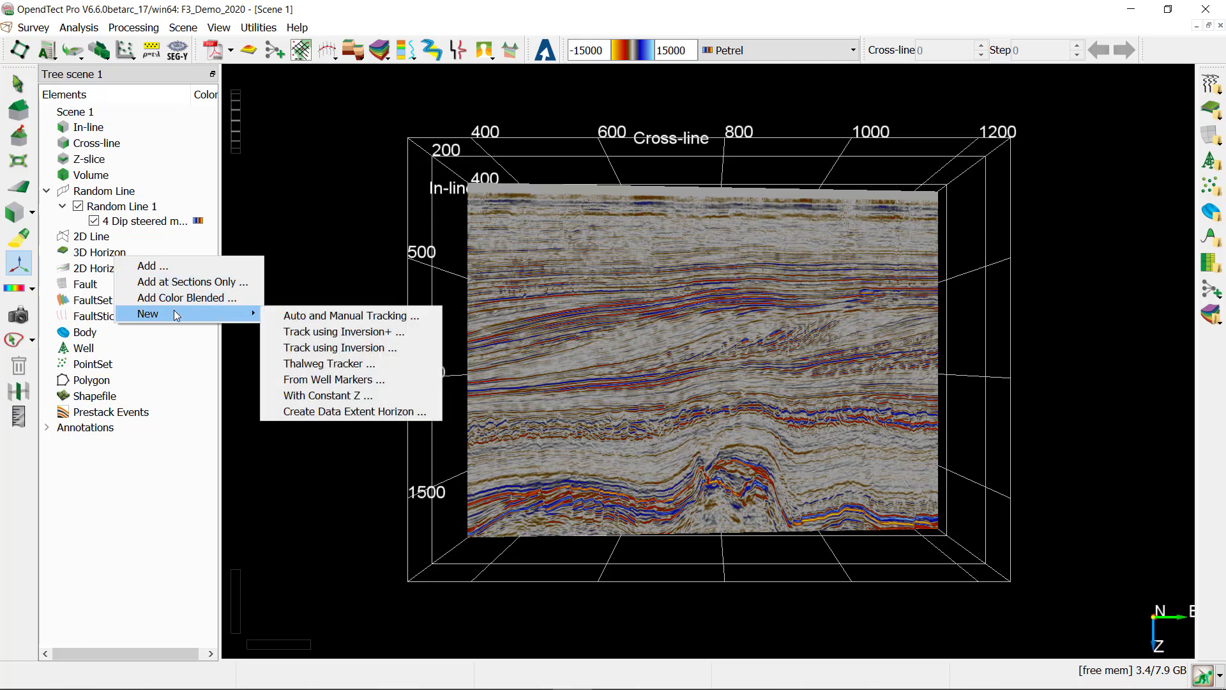
{"action": "left_click", "coordinate": [292, 316]}
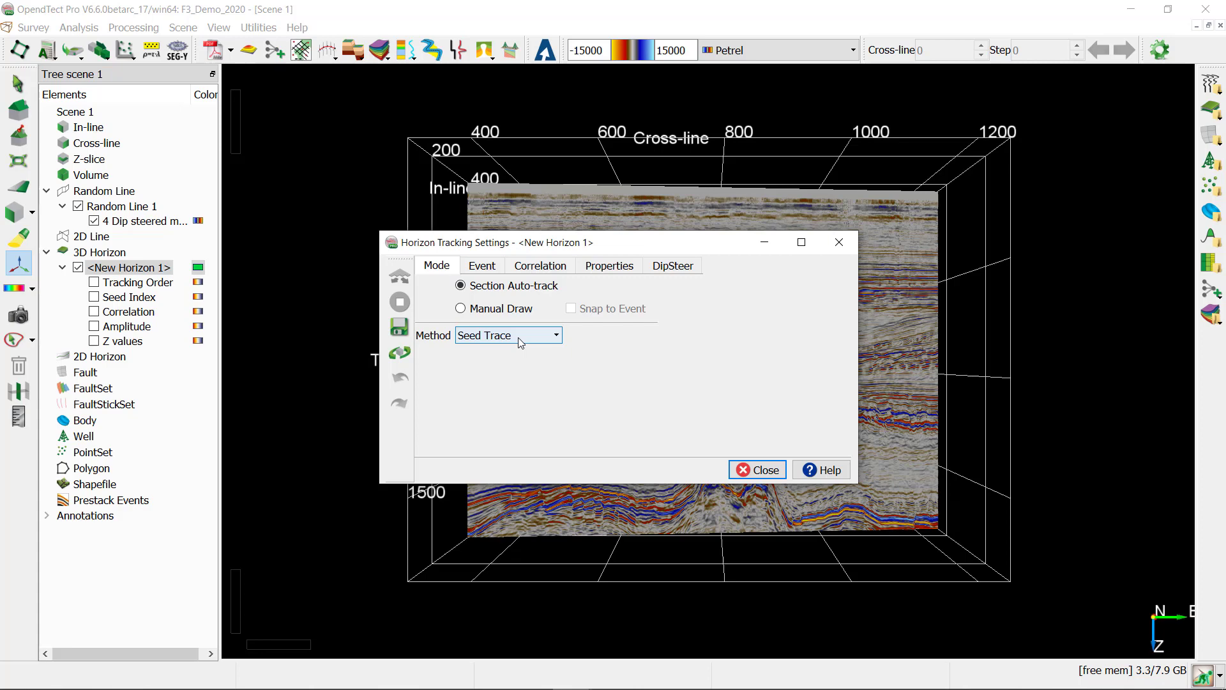
Change the Event > Correlation threshold of New Horizon 1 from 80 to 60
{"action": "left_click", "coordinate": [482, 266]}
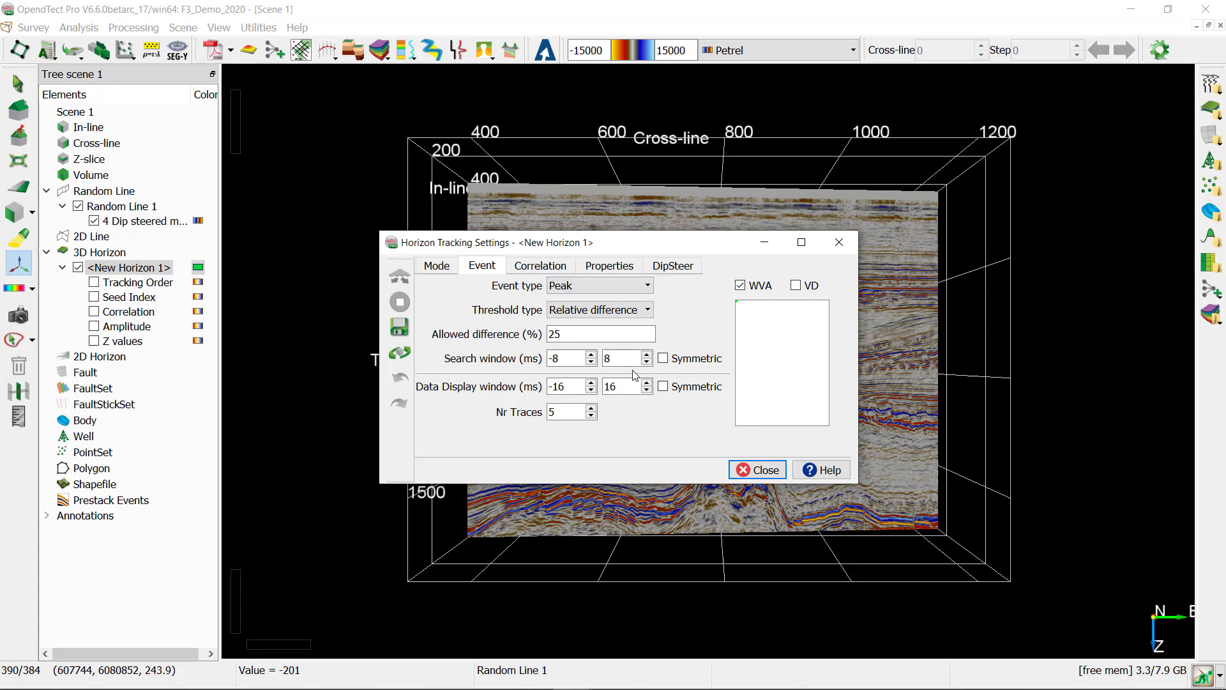
{"action": "left_click", "coordinate": [553, 267]}
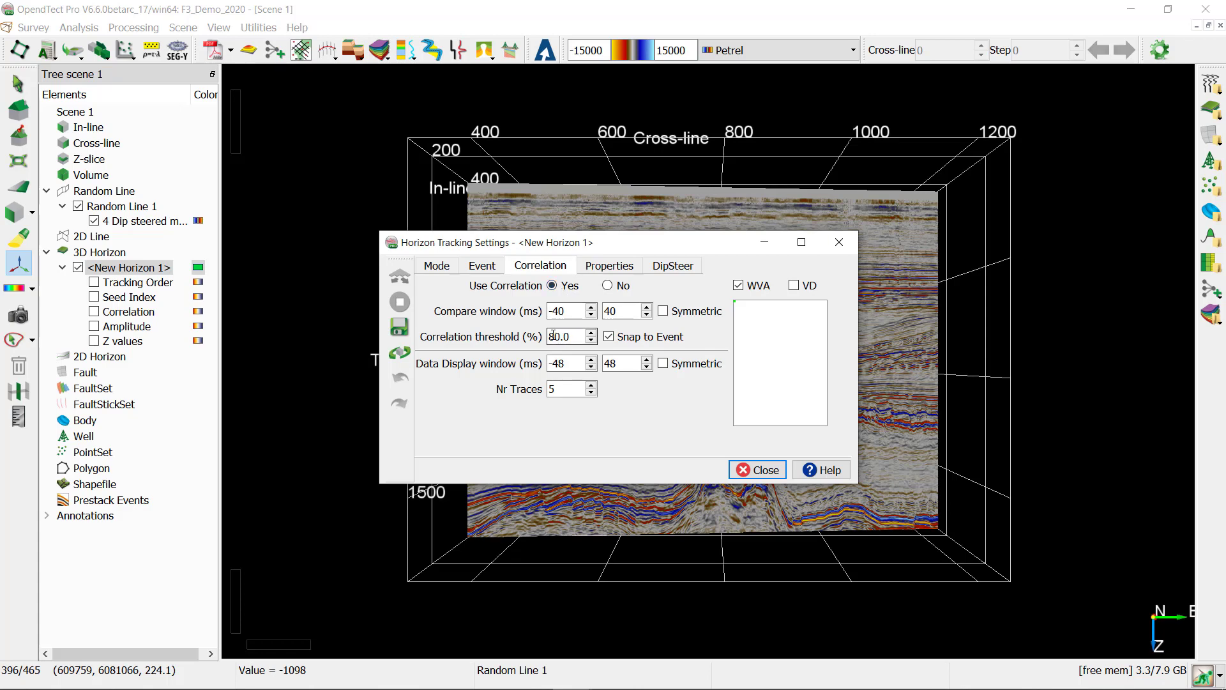
{"action": "left_click_drag", "start_coordinate": [553, 336], "coordinate": [548, 336]}
{"action": "type", "text": "6"}
{"action": "double_click", "coordinate": [551, 337]}
Review the DipSteer tab (Use Steering: No) and Properties tab, then close Horizon Tracking Settings
{"action": "left_click", "coordinate": [677, 267]}
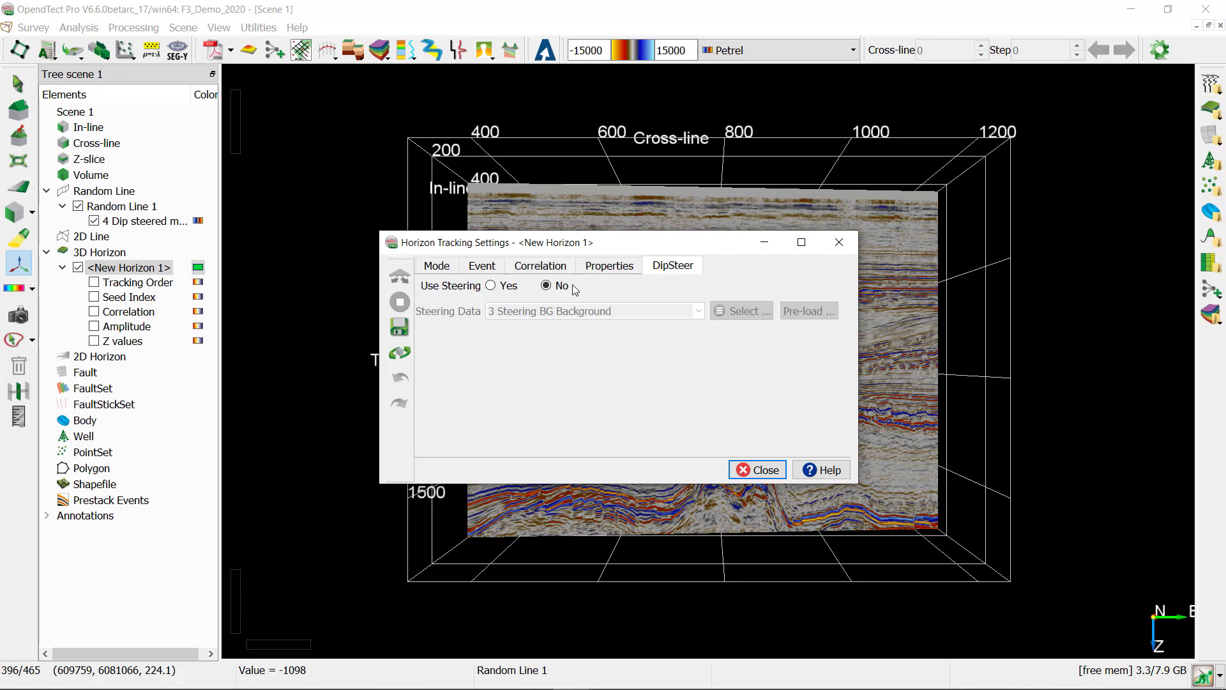
{"action": "left_click", "coordinate": [607, 267]}
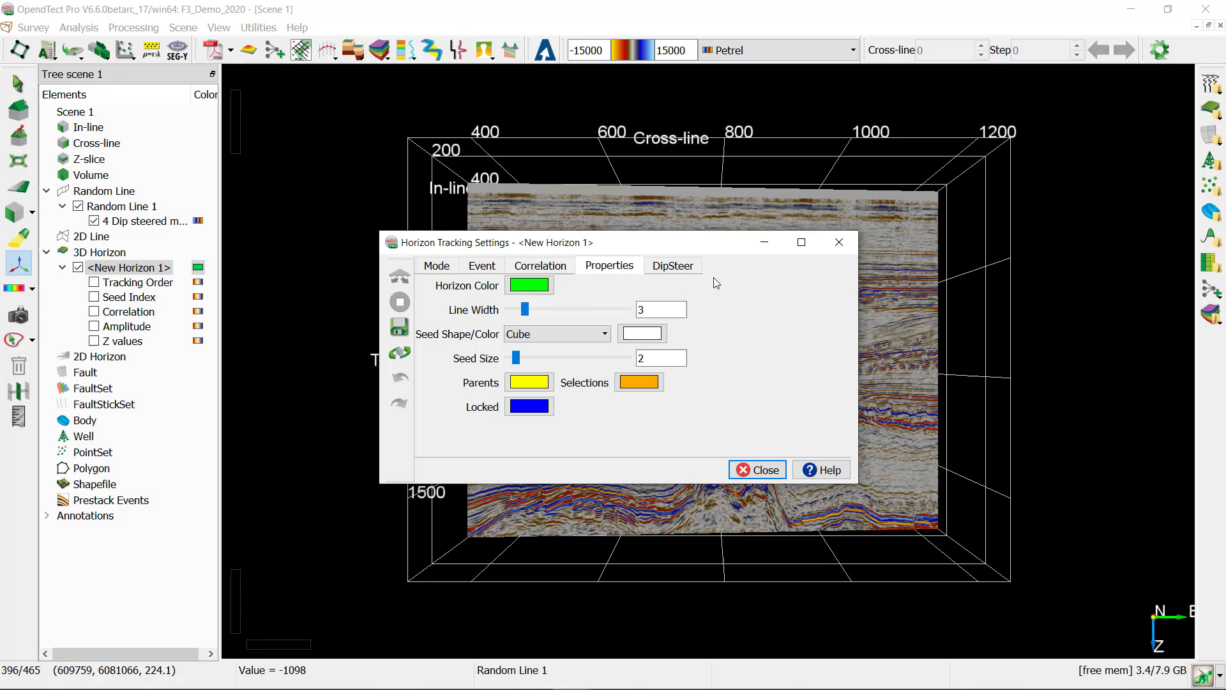
{"action": "left_click", "coordinate": [836, 243]}
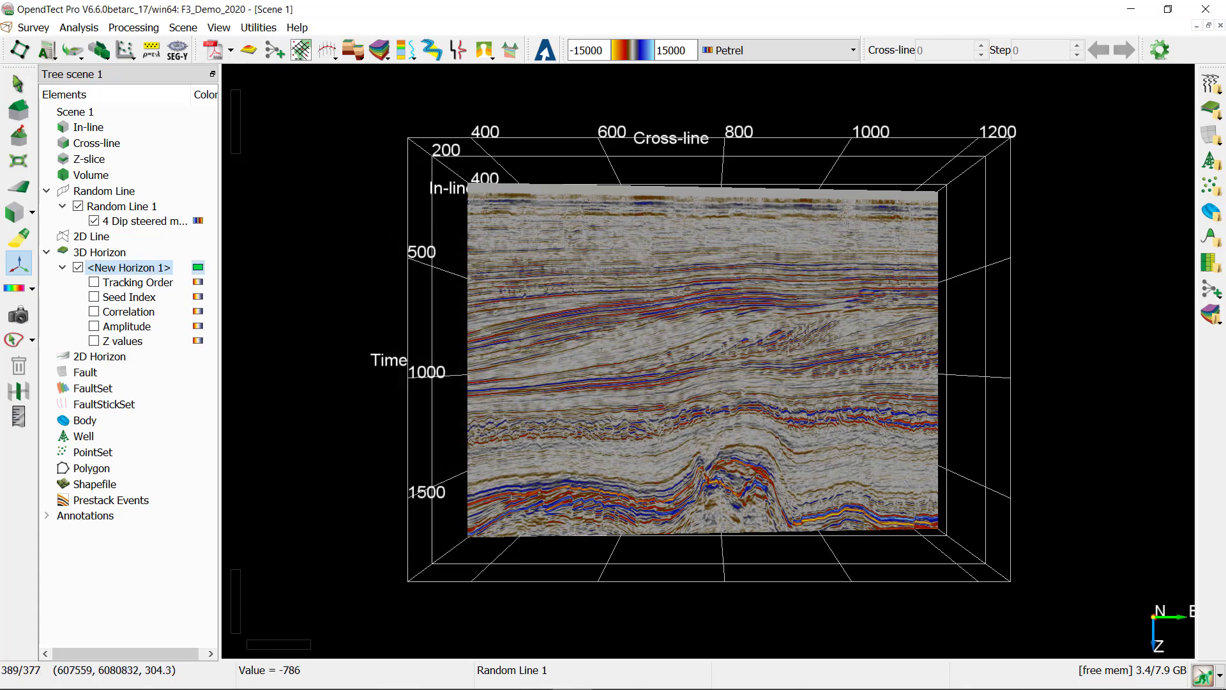
Reopen New Horizon 1's Tracking > Change Settings and minimize the settings window
{"action": "right_click", "coordinate": [152, 273]}
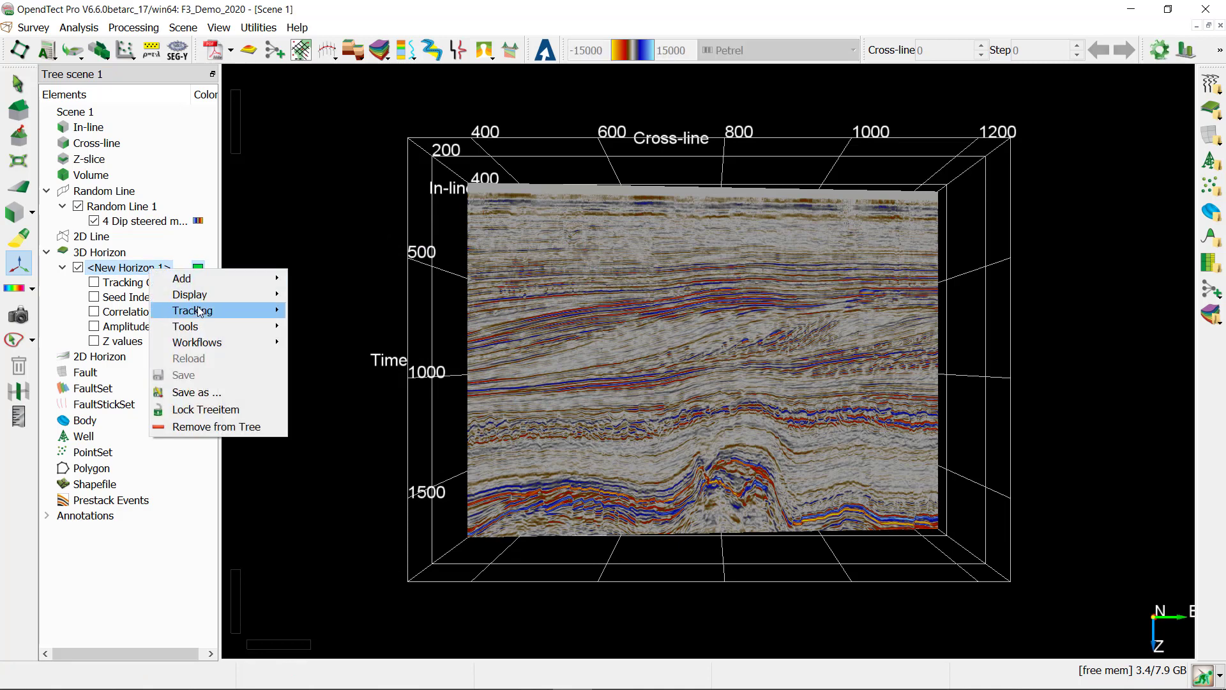
{"action": "mouse_move", "coordinate": [200, 311]}
{"action": "left_click", "coordinate": [332, 345]}
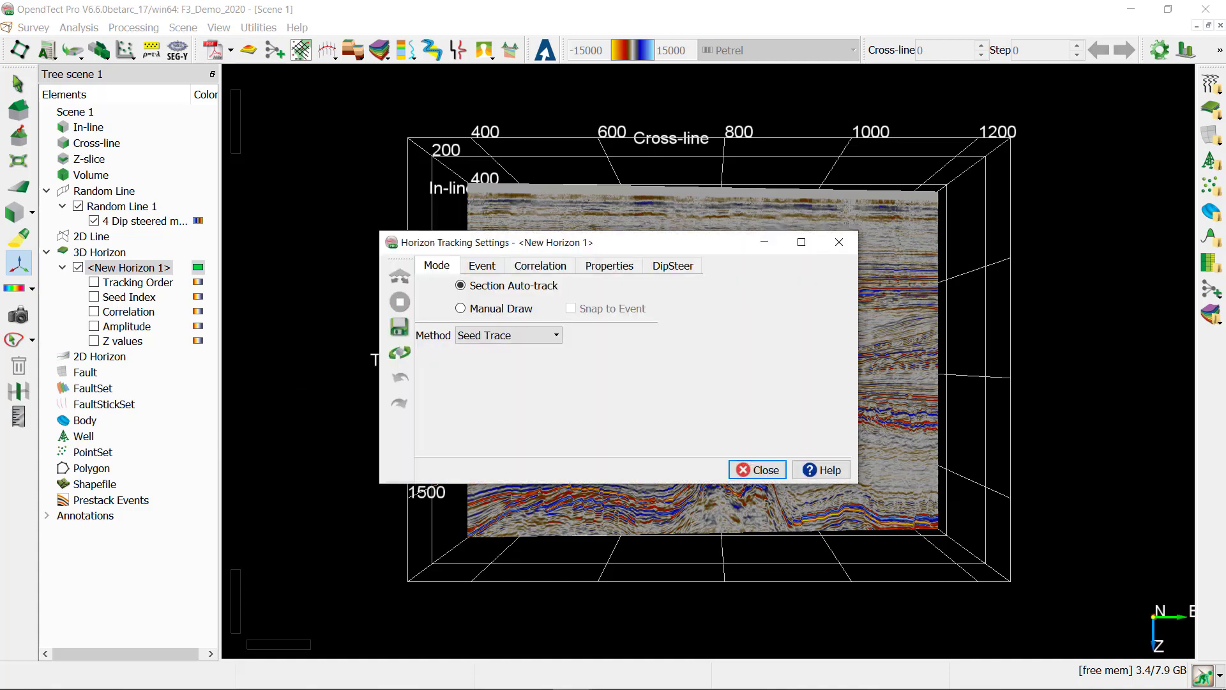
{"action": "left_click", "coordinate": [766, 242]}
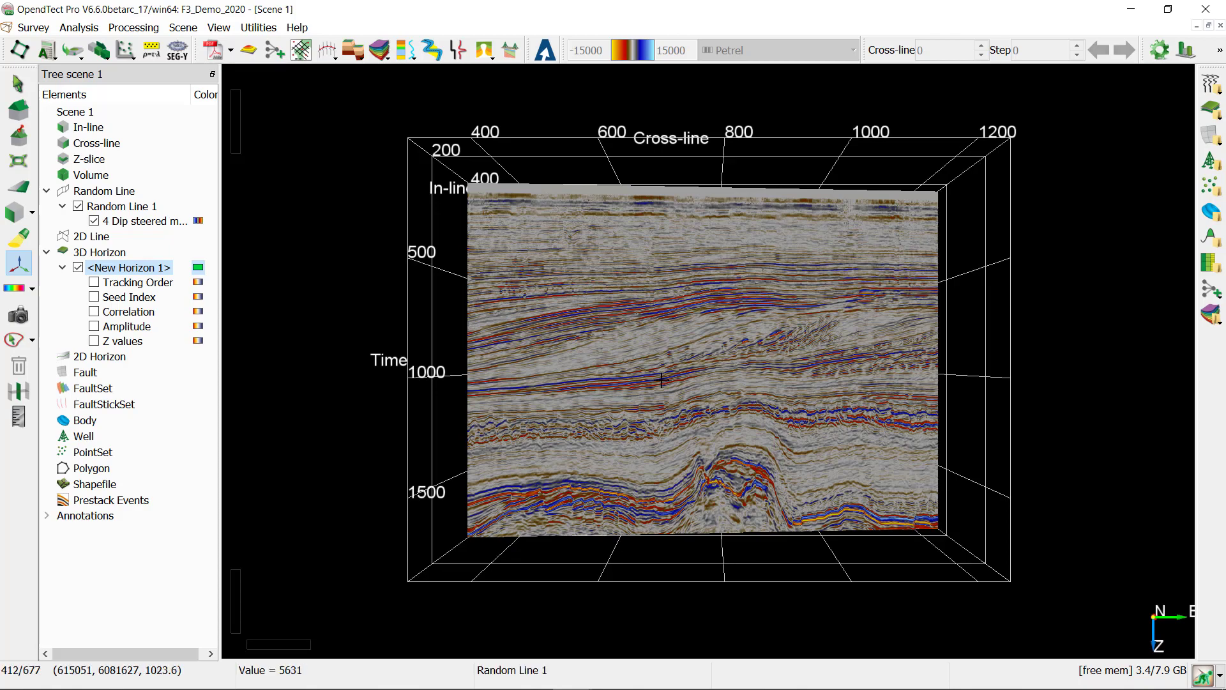
Zoom in on Random Line 1 and seed New Horizon 1 on the reflector near 1000 ms
{"action": "scroll", "coordinate": [724, 410], "scroll_direction": "up", "scroll_amount": 5}
{"action": "scroll", "coordinate": [621, 417], "scroll_direction": "up", "scroll_amount": 4}
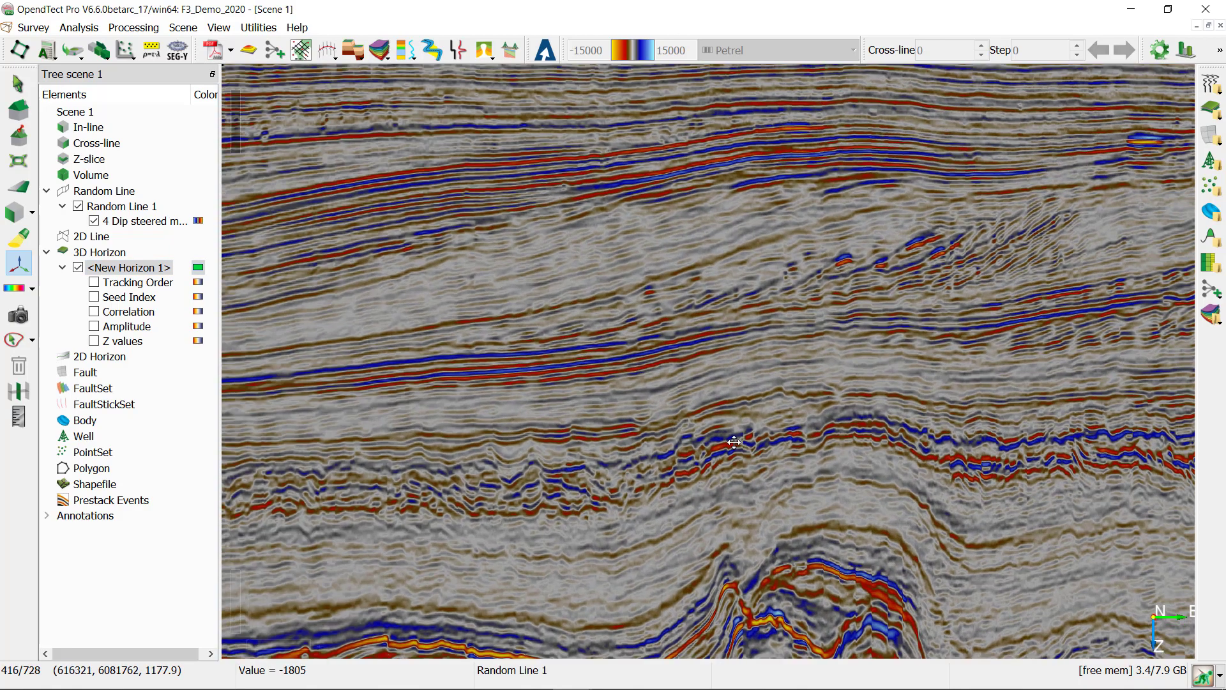
{"action": "scroll", "coordinate": [620, 416], "scroll_direction": "up", "scroll_amount": 3}
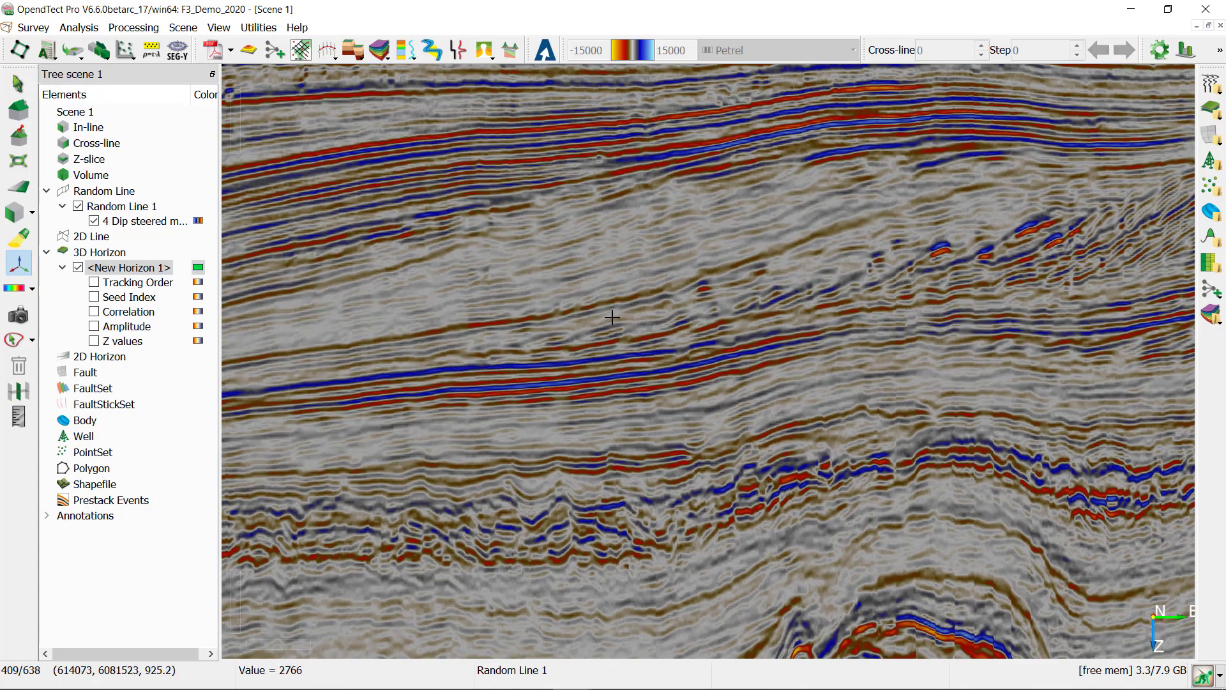
{"action": "left_click", "coordinate": [489, 366]}
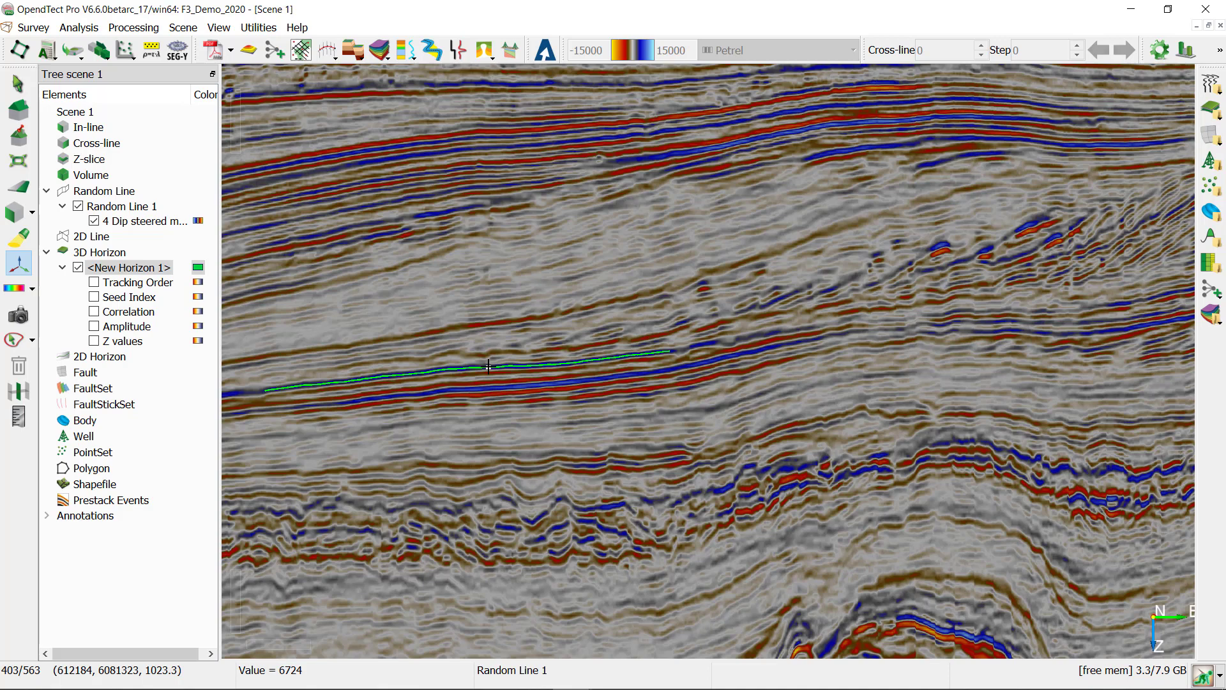
{"action": "left_click", "coordinate": [567, 679]}
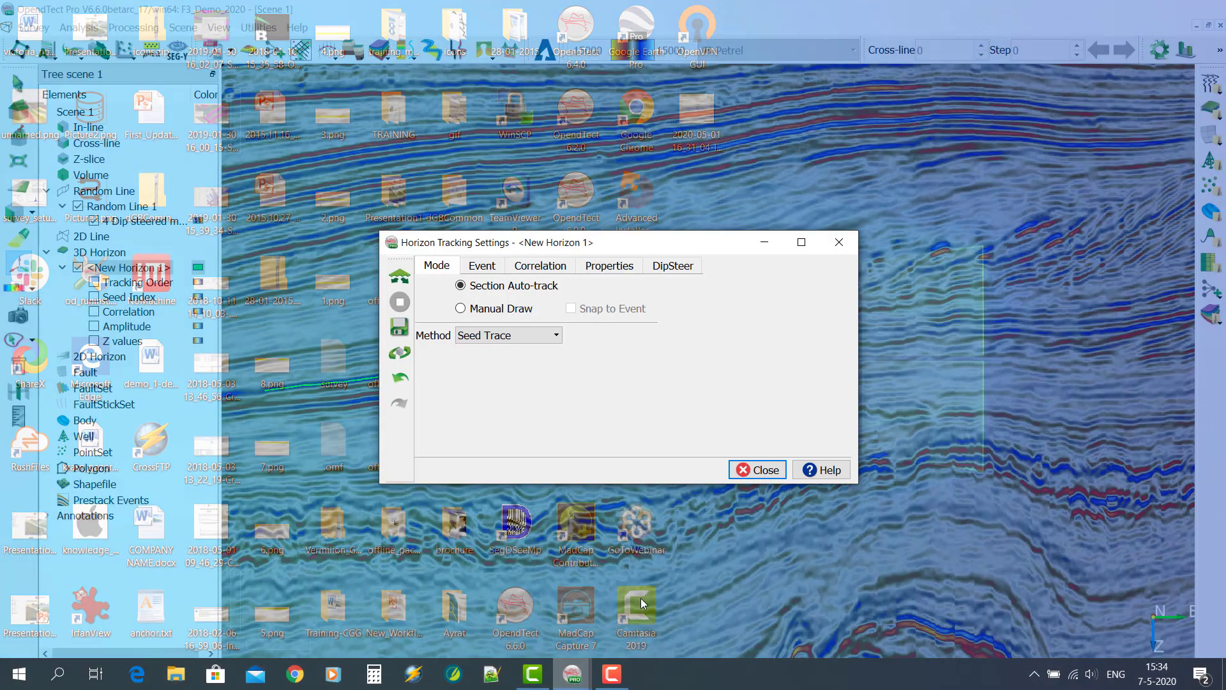
Move the tracking settings aside, run Start Auto Tracking, then zoom out and orbit to inspect
{"action": "left_click", "coordinate": [641, 598]}
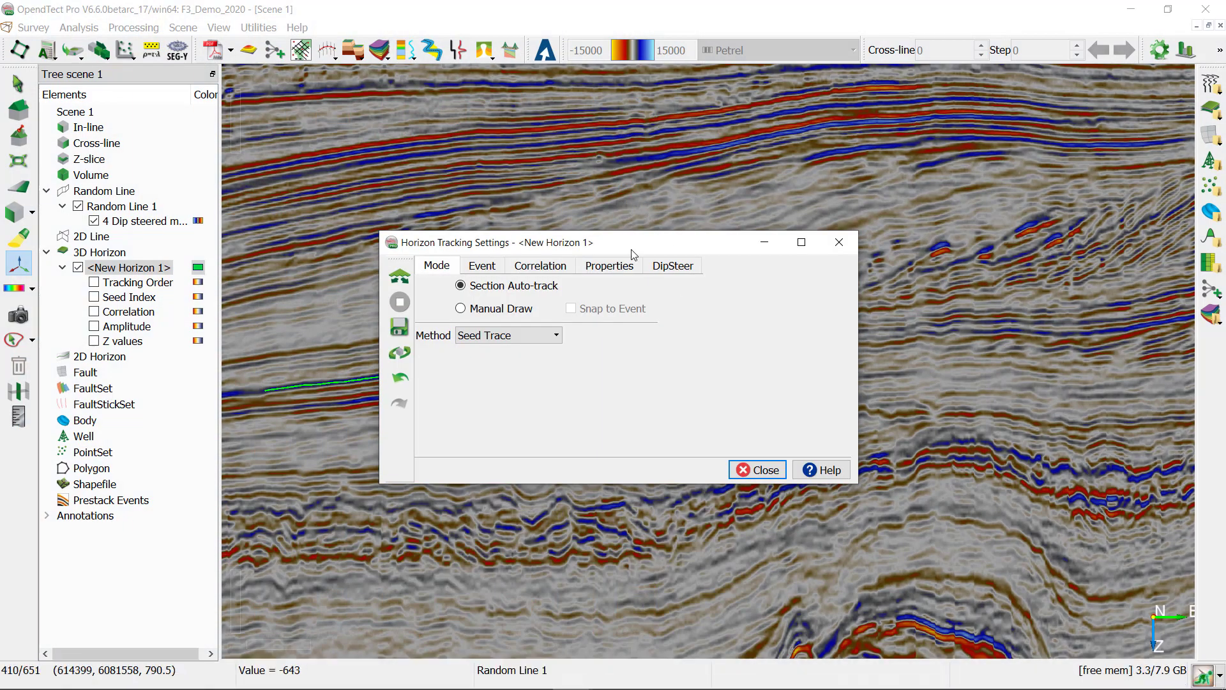
{"action": "left_click_drag", "start_coordinate": [632, 253], "coordinate": [970, 73]}
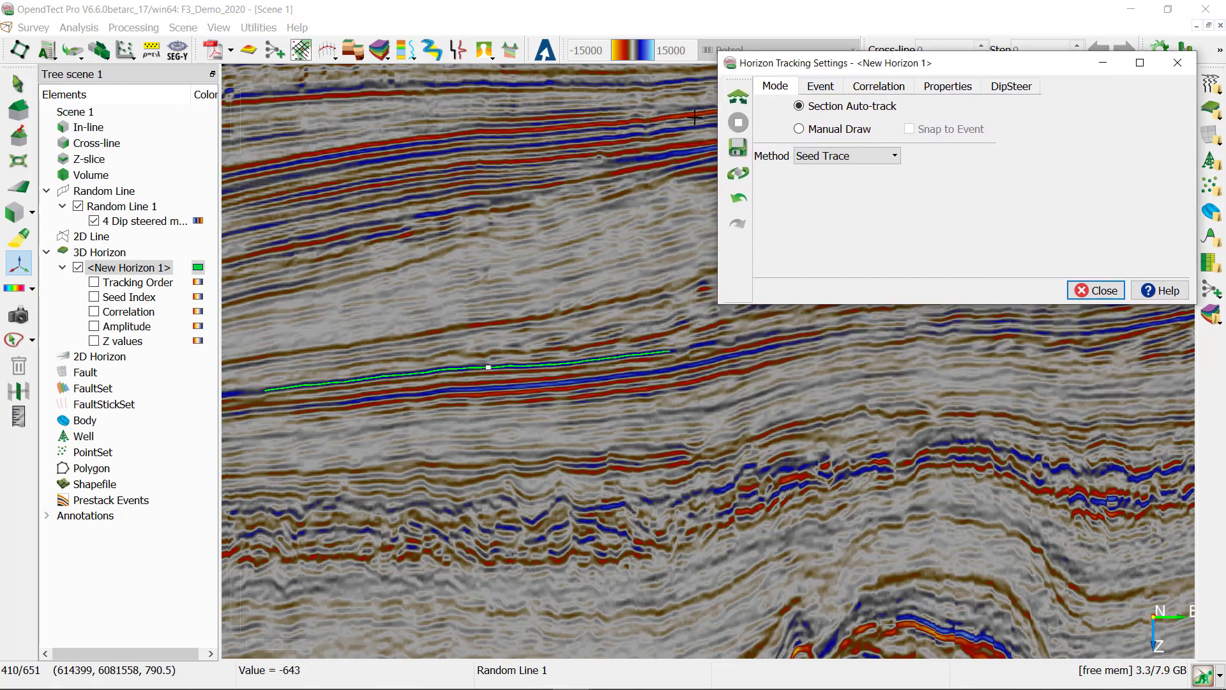
{"action": "left_click", "coordinate": [738, 101]}
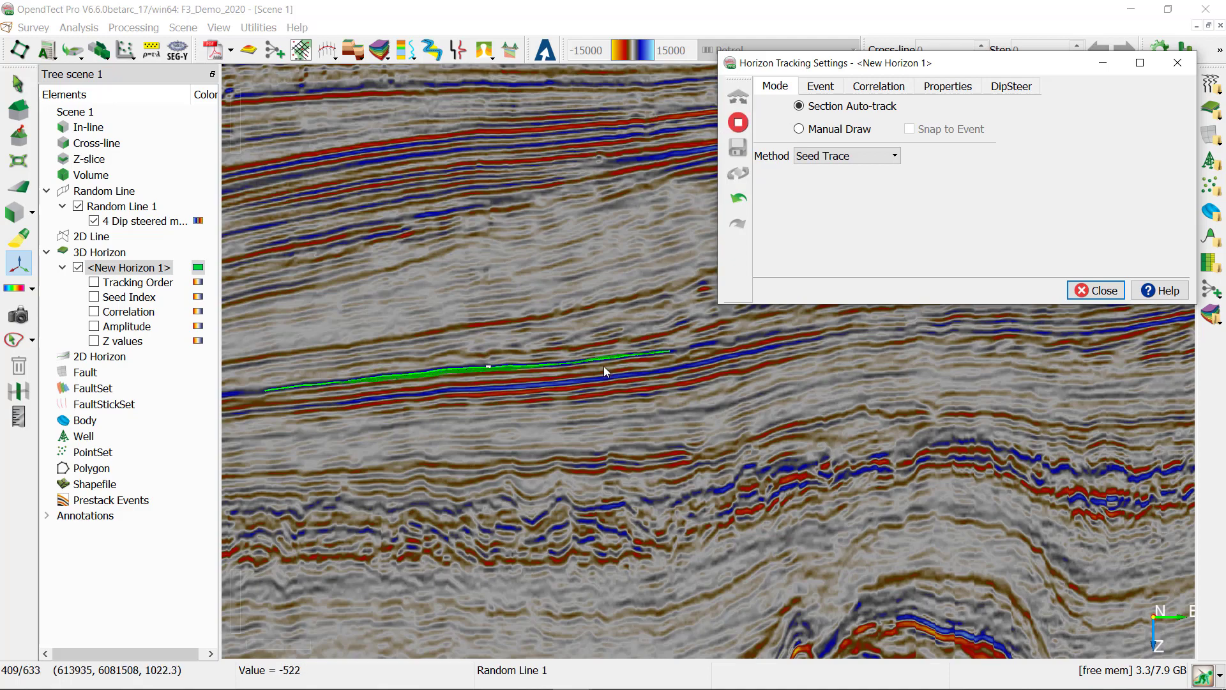
{"action": "scroll", "coordinate": [603, 366], "scroll_direction": "down", "scroll_amount": 5}
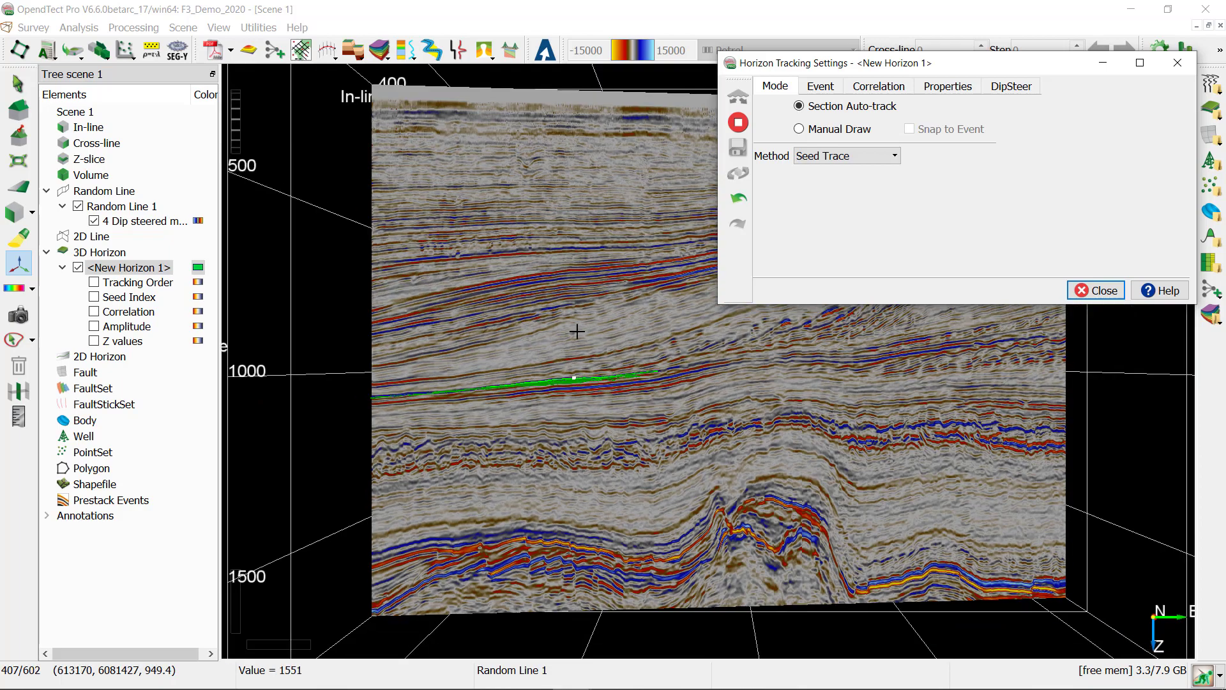
{"action": "middle_click_drag", "start_coordinate": [587, 329], "coordinate": [606, 401]}
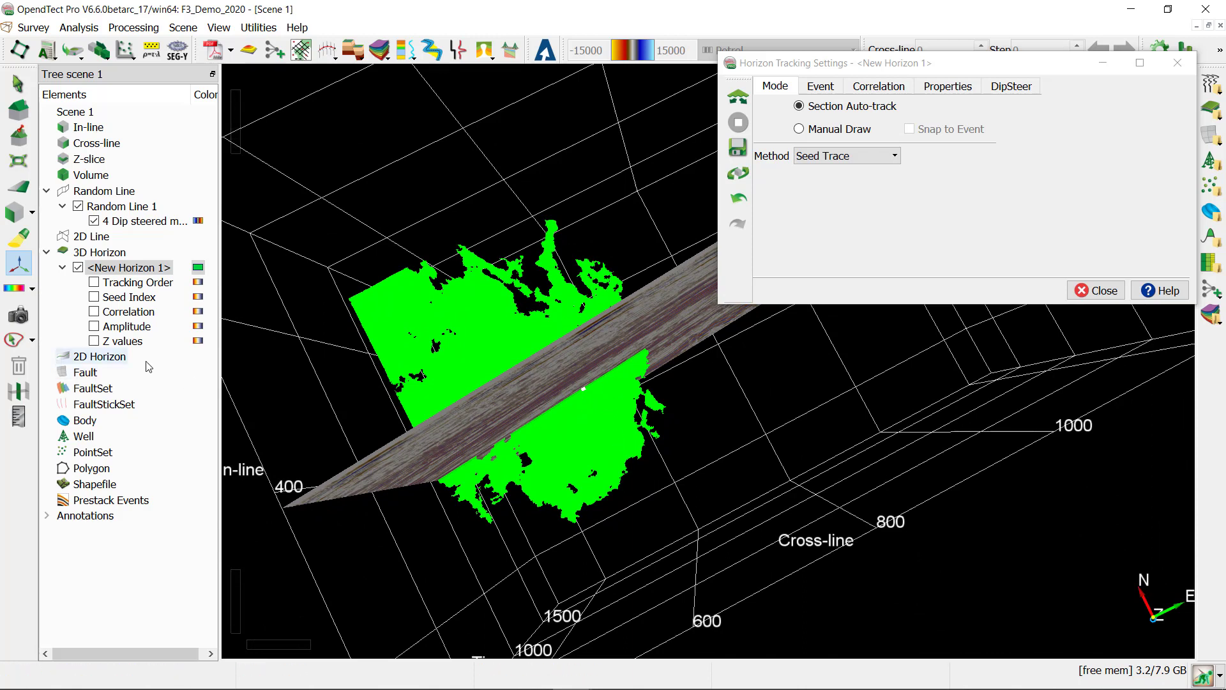
Show New Horizon 1's Z values attribute (blue-white-red by time) with the random line facing forward
{"action": "left_click", "coordinate": [94, 341]}
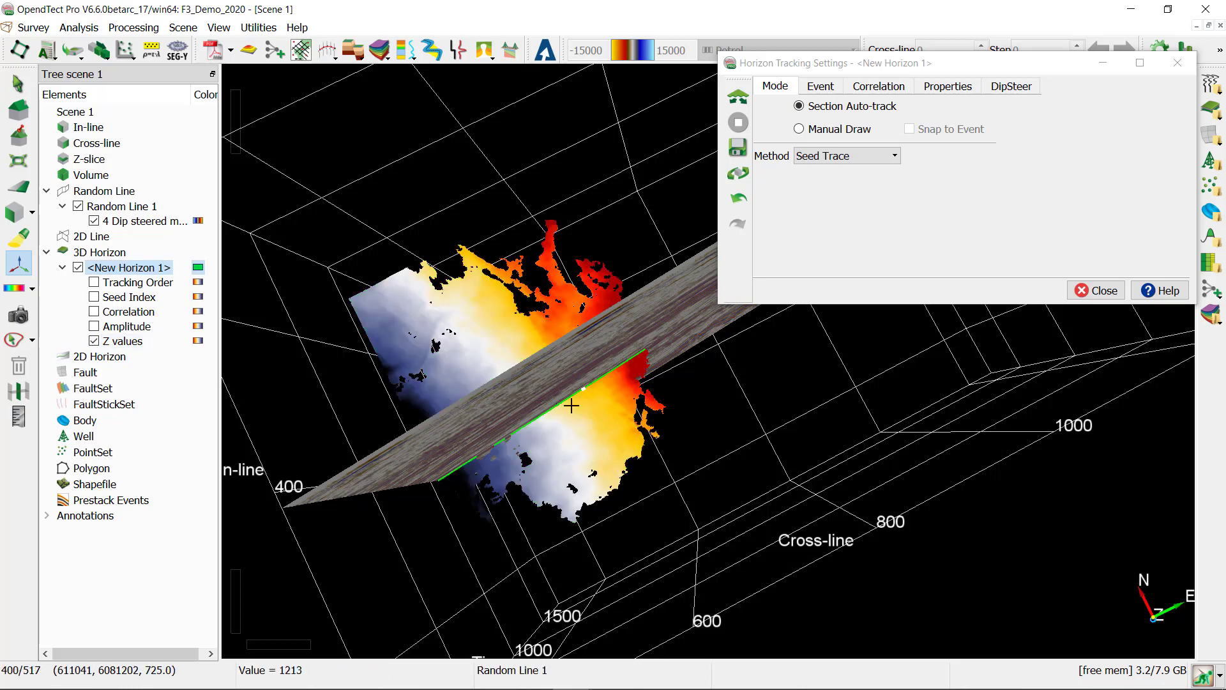
{"action": "scroll", "coordinate": [525, 532], "scroll_direction": "up", "scroll_amount": 5}
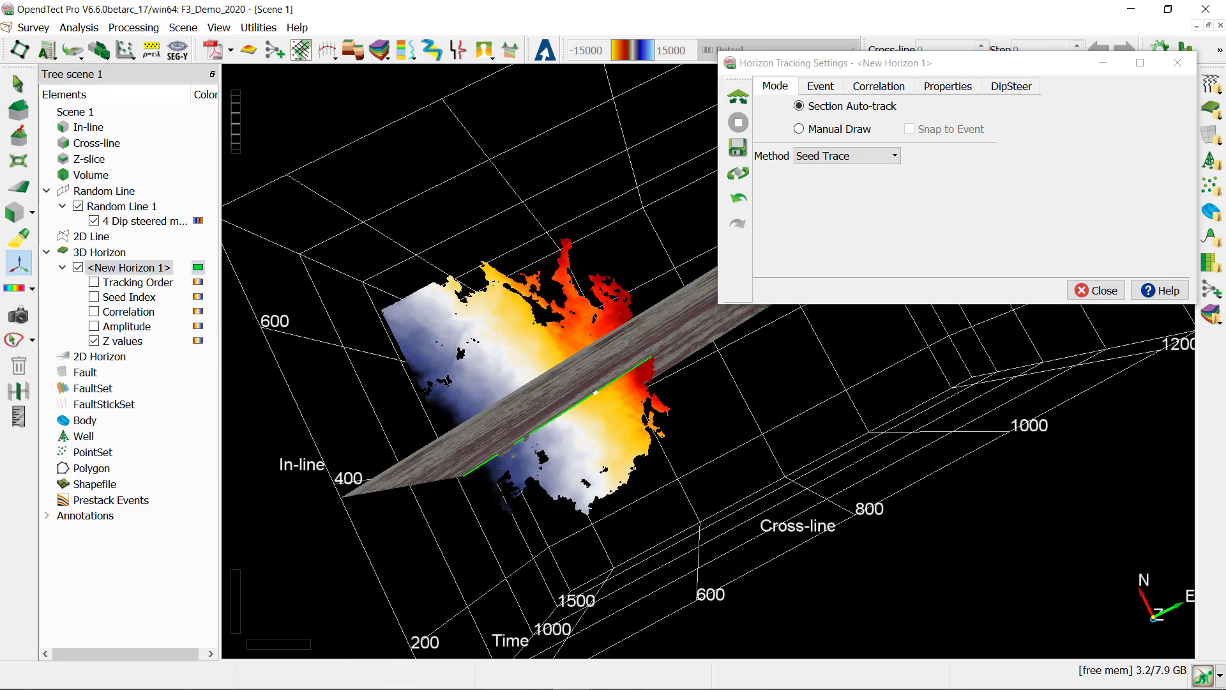
{"action": "left_click_drag", "start_coordinate": [511, 498], "coordinate": [384, 288]}
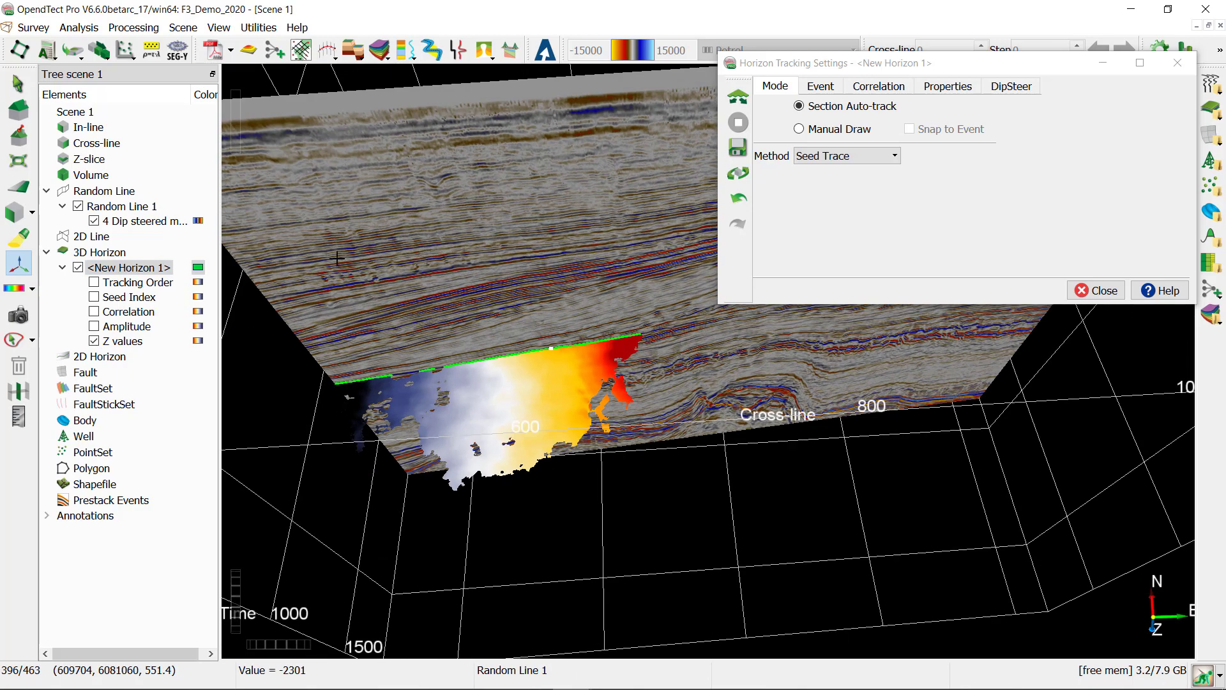
Set New Horizon 1 to Display > Only at sections, leaving its line along Random Line 1
{"action": "right_click", "coordinate": [123, 272]}
{"action": "mouse_move", "coordinate": [157, 296]}
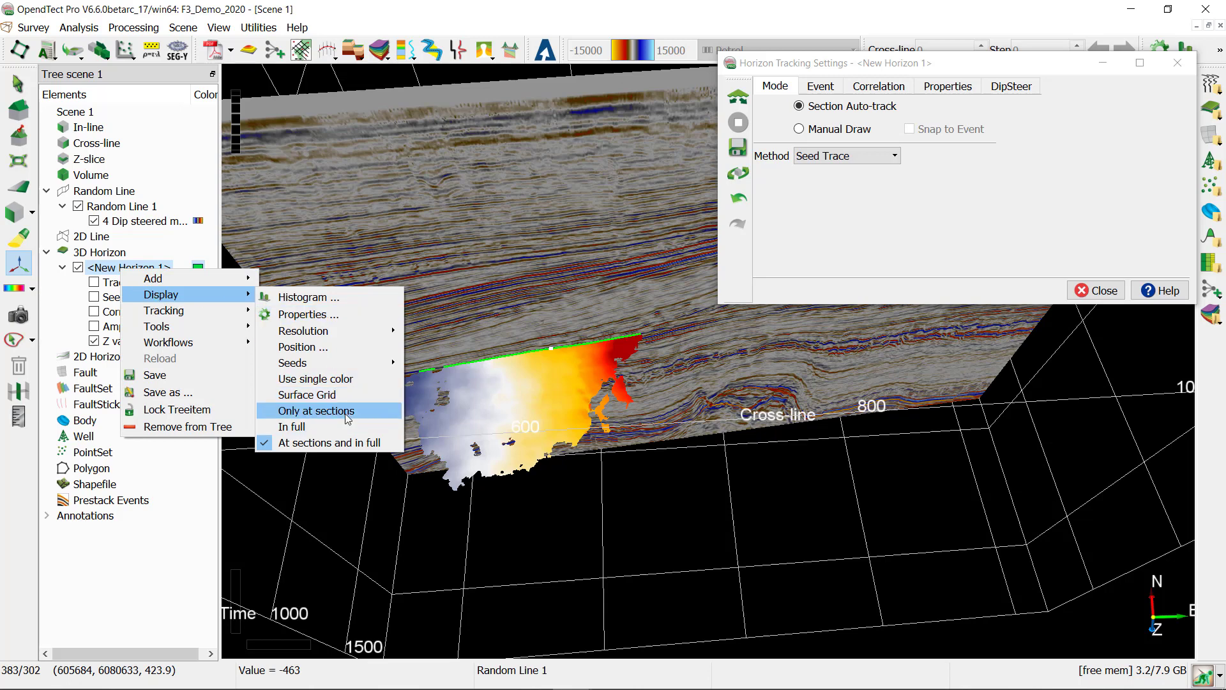
{"action": "left_click", "coordinate": [105, 272]}
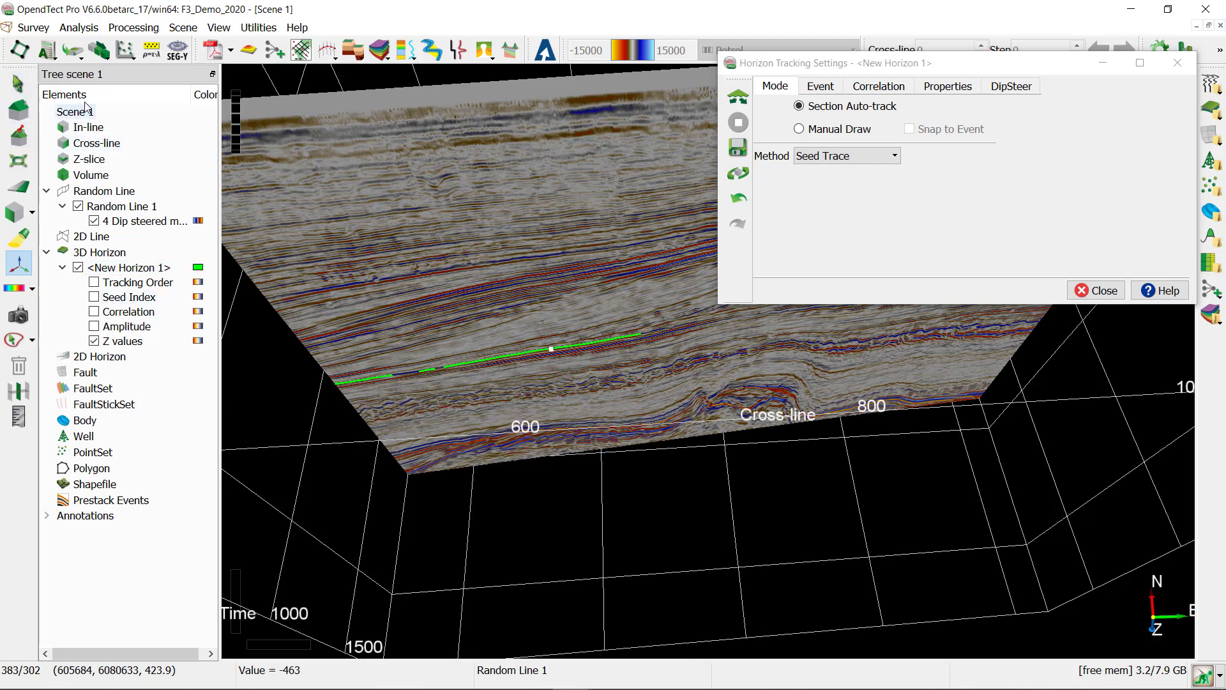
Drag Random Line 1 further into the survey to a new position and view it from another angle
{"action": "left_click", "coordinate": [128, 208]}
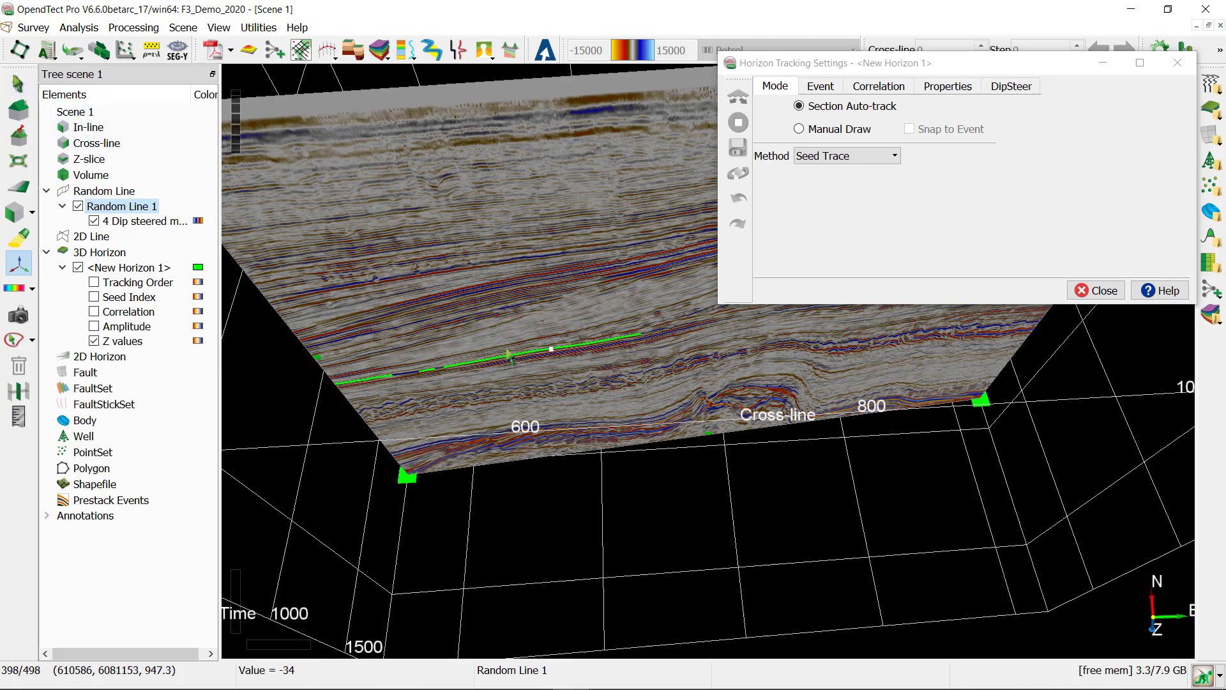
{"action": "left_click_drag", "start_coordinate": [447, 275], "coordinate": [439, 214]}
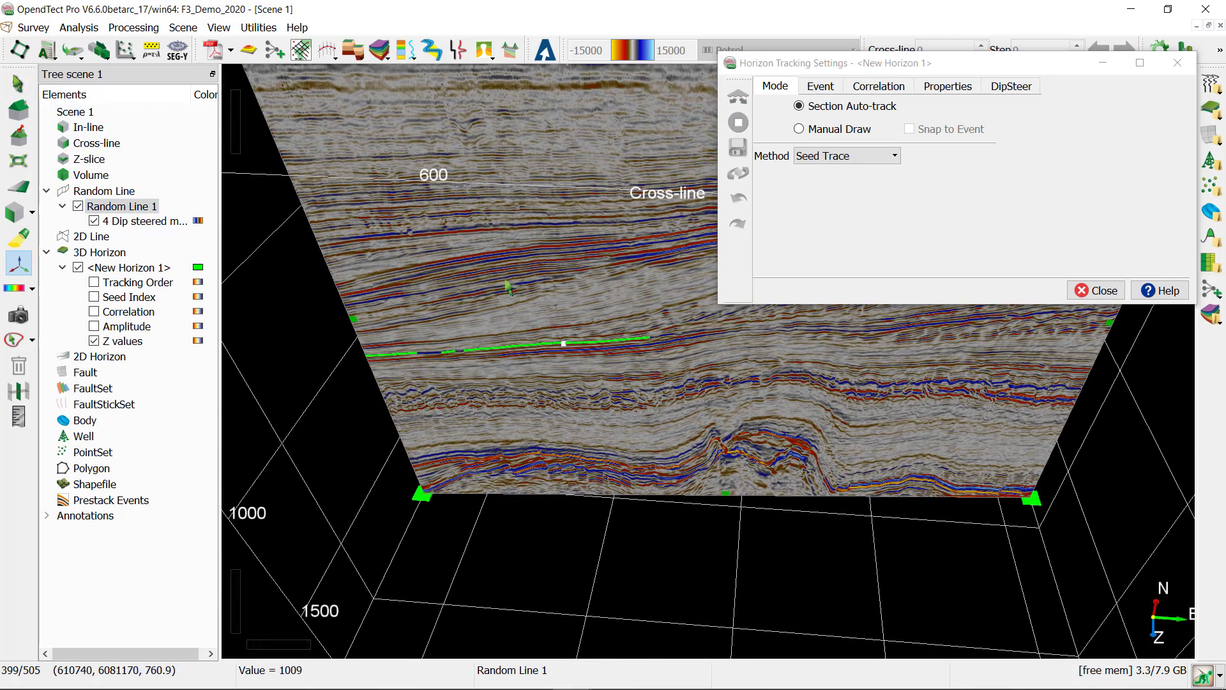
{"action": "left_click_drag", "start_coordinate": [509, 262], "coordinate": [540, 281]}
{"action": "scroll", "coordinate": [546, 378], "scroll_direction": "up", "scroll_amount": 2}
{"action": "scroll", "coordinate": [546, 378], "scroll_direction": "up", "scroll_amount": 5}
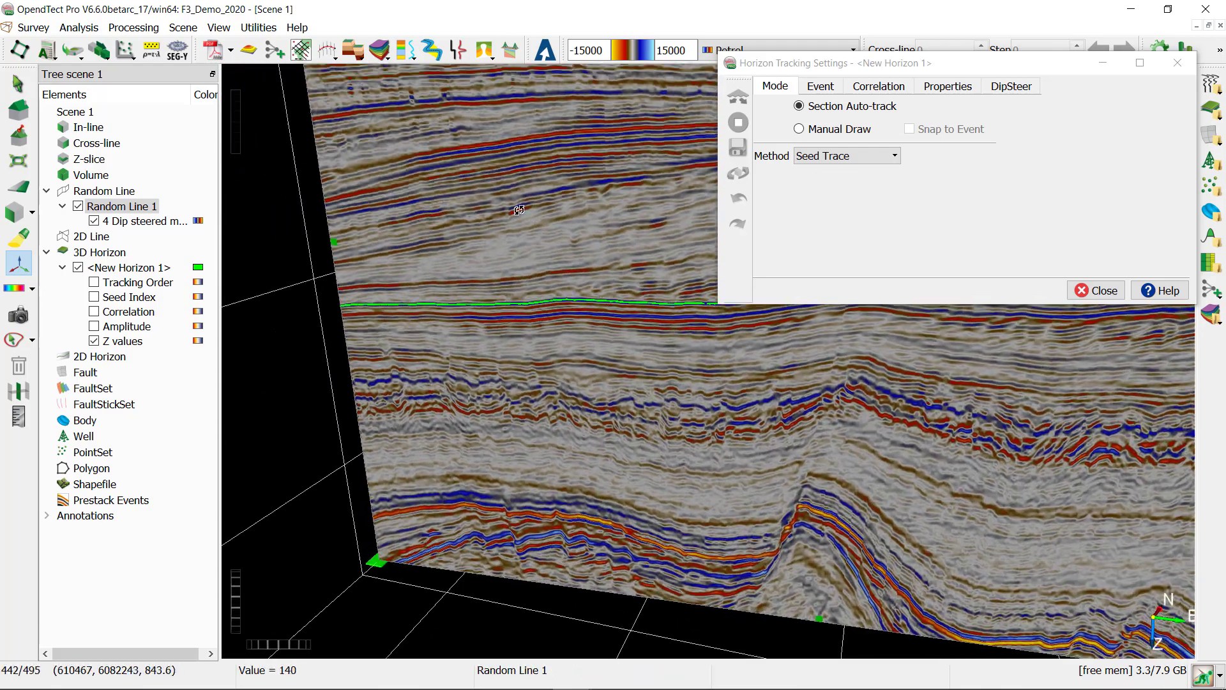
{"action": "left_click_drag", "start_coordinate": [518, 224], "coordinate": [500, 322]}
{"action": "middle_click_drag", "start_coordinate": [500, 323], "coordinate": [645, 403]}
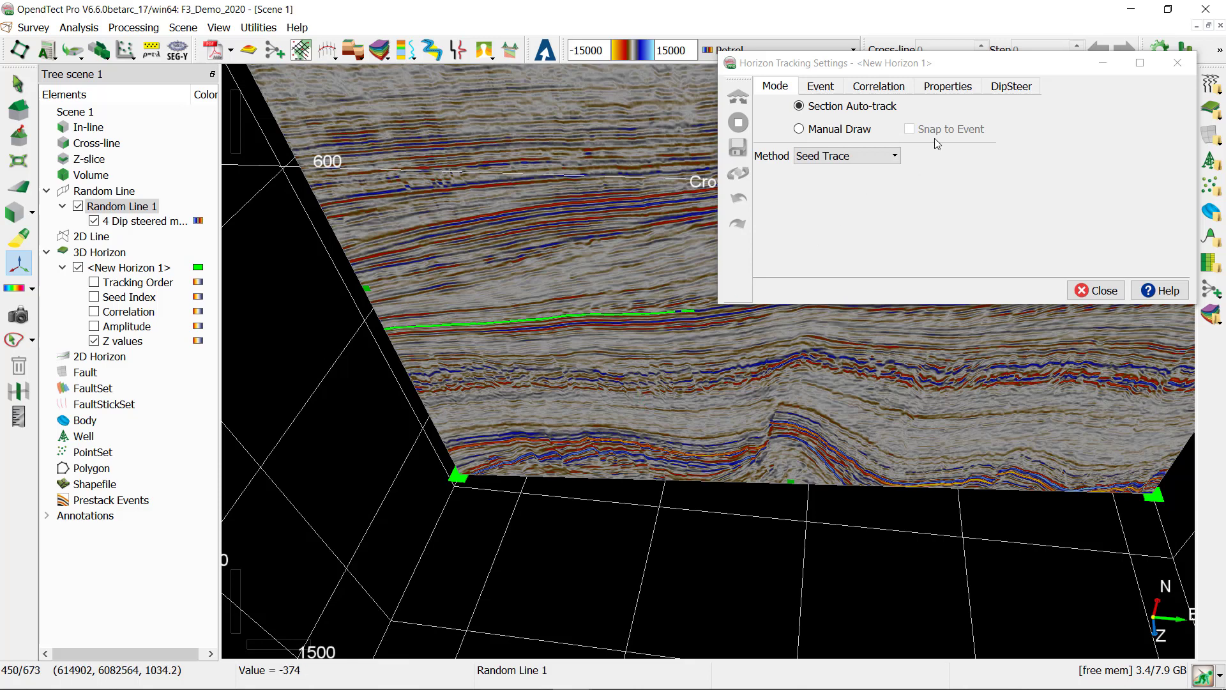
Set the Correlation compare window to -20 and 20 ms and apply it
{"action": "left_click", "coordinate": [901, 90]}
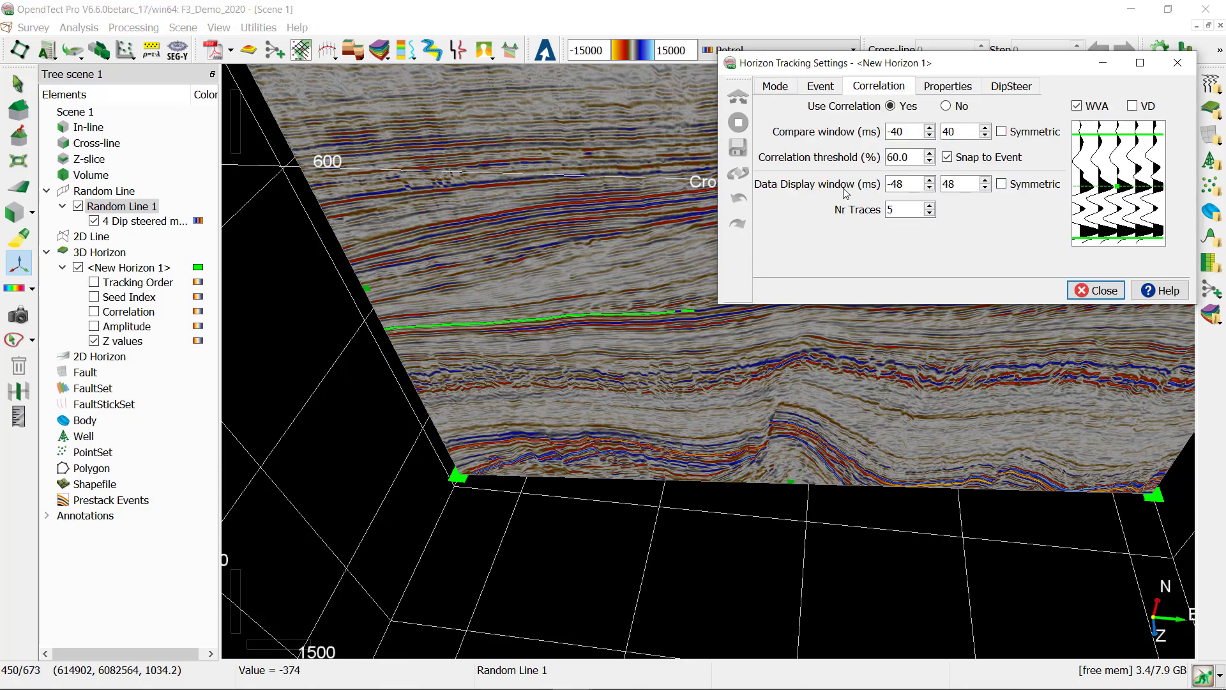
{"action": "left_click", "coordinate": [895, 131]}
{"action": "key", "text": "BackSpace"}
{"action": "type", "text": "2"}
{"action": "left_click_drag", "start_coordinate": [949, 132], "coordinate": [945, 132]}
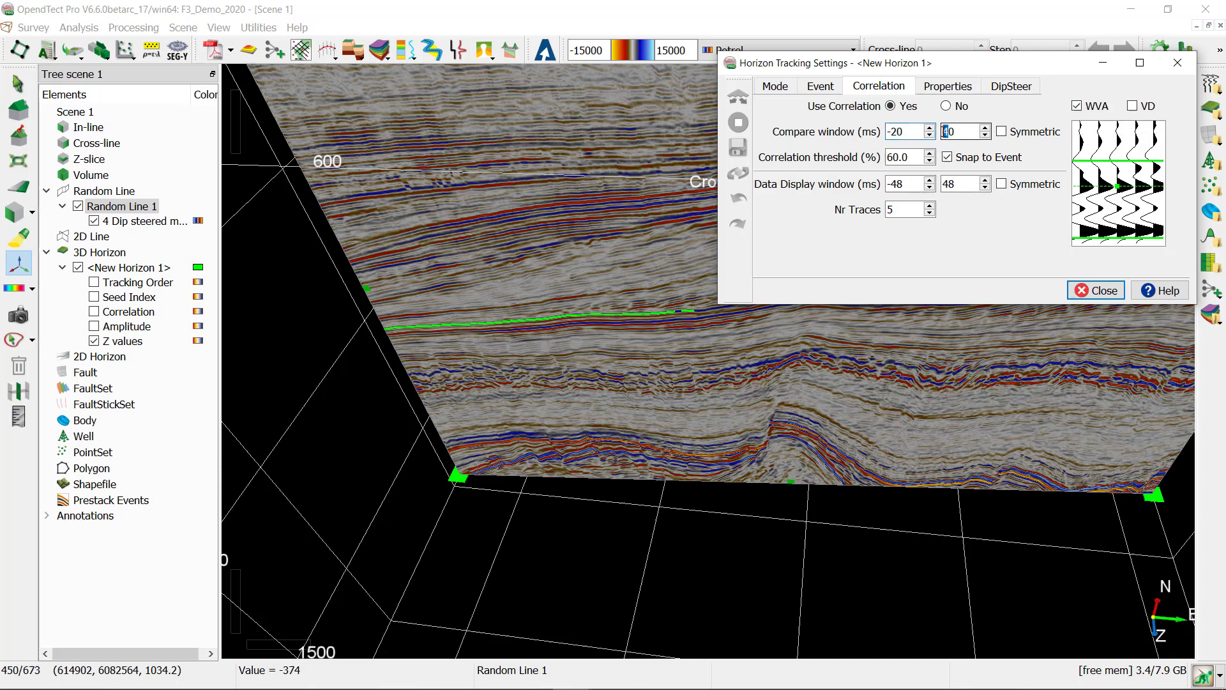
{"action": "key", "text": "Return"}
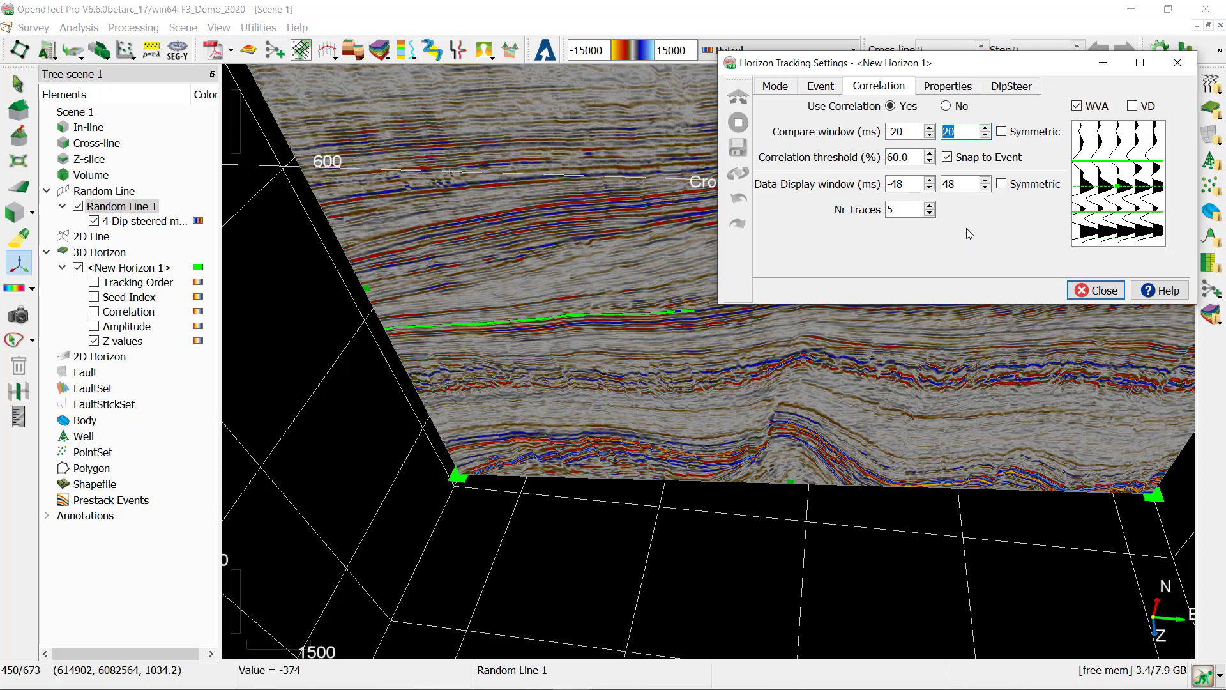
{"action": "left_click", "coordinate": [130, 268]}
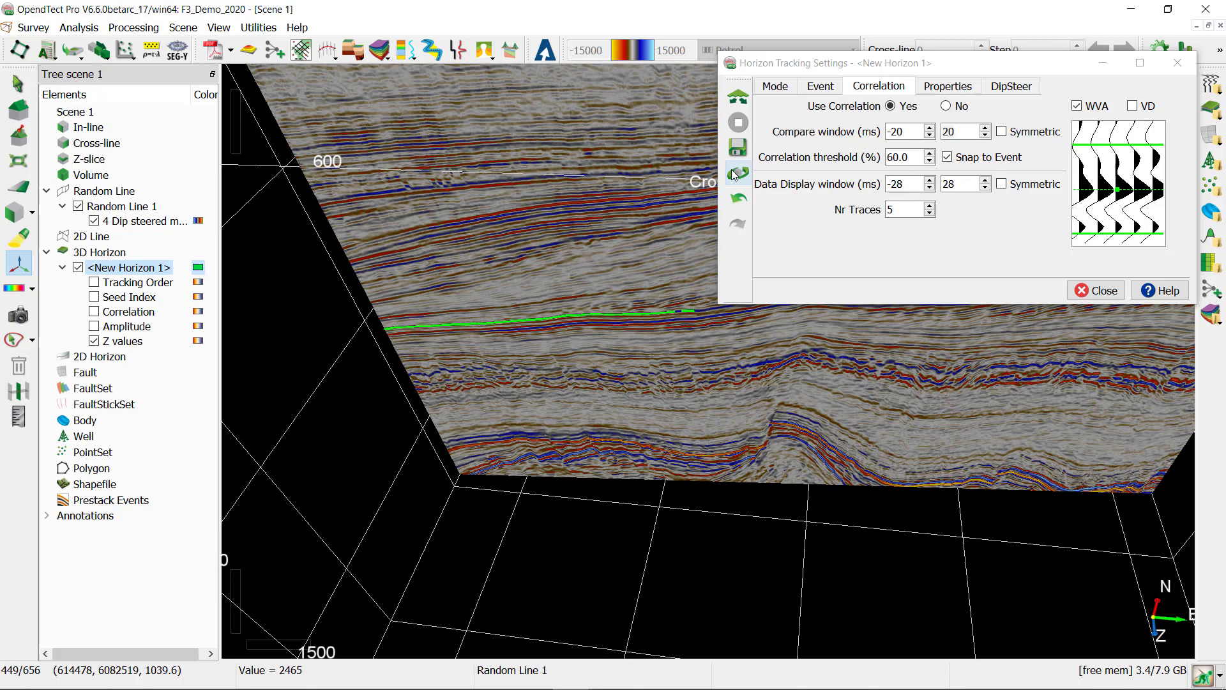
{"action": "left_click", "coordinate": [735, 176]}
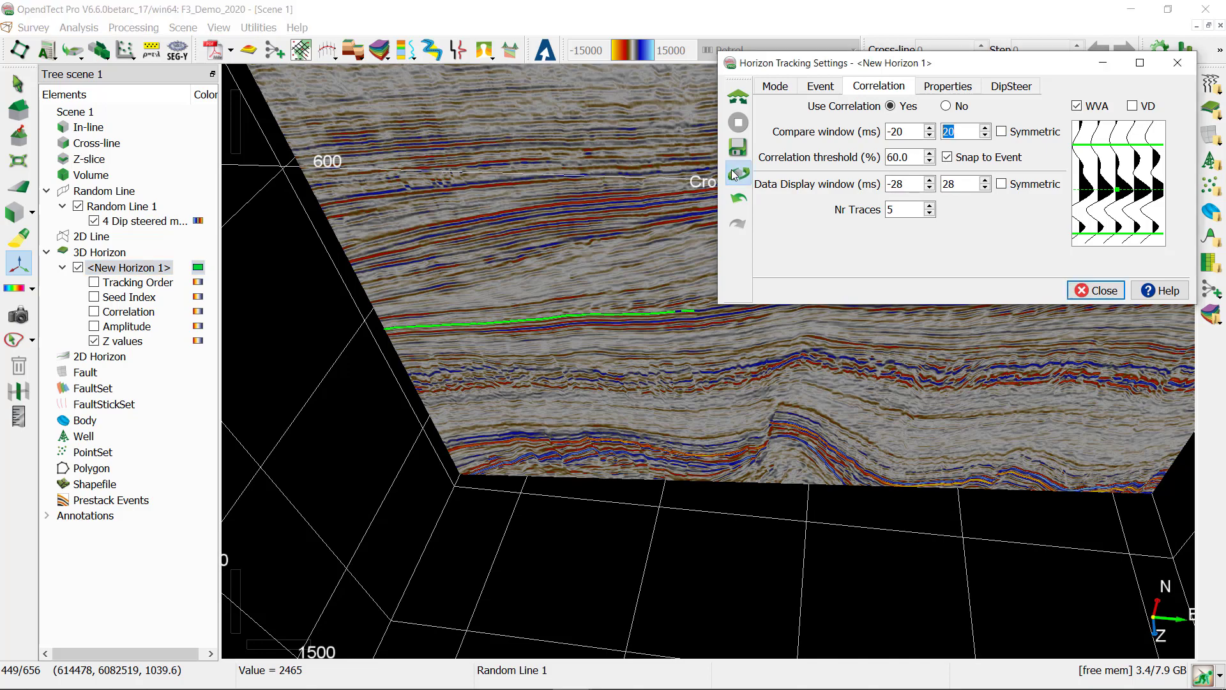
Restart auto-tracking with the -20/20 ms window and orbit the view to inspect the horizon patches
{"action": "left_click", "coordinate": [734, 175]}
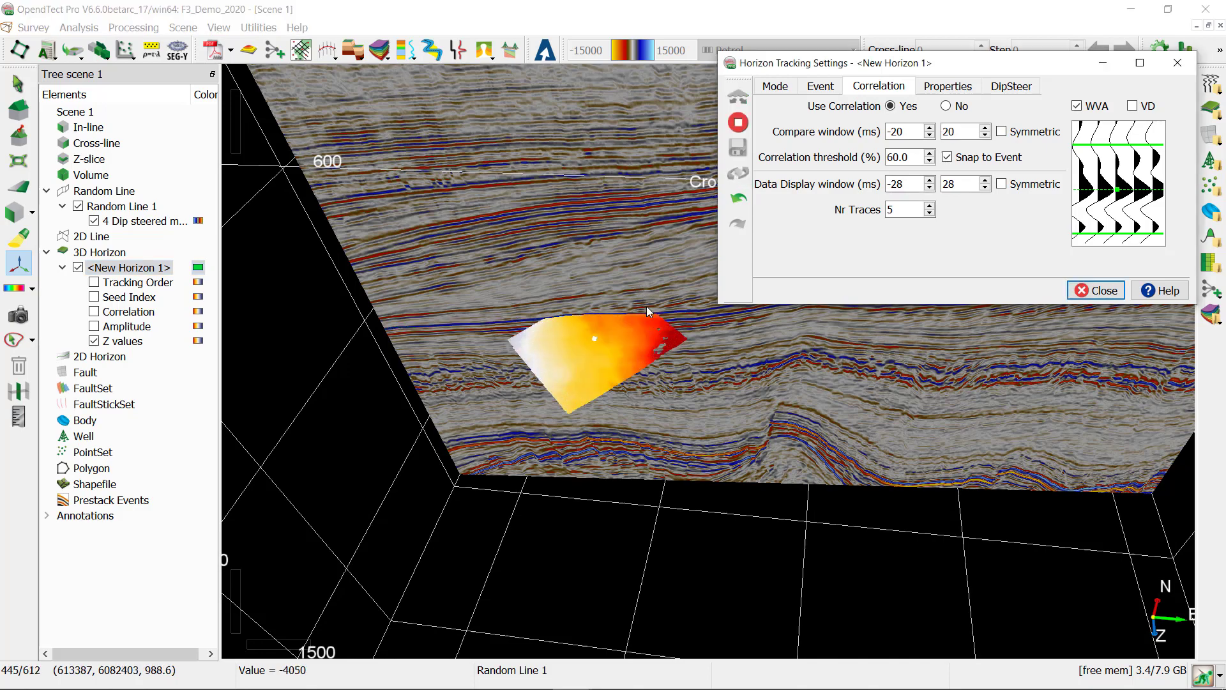
{"action": "scroll", "coordinate": [646, 305], "scroll_direction": "down", "scroll_amount": 2}
{"action": "scroll", "coordinate": [647, 305], "scroll_direction": "down", "scroll_amount": 2}
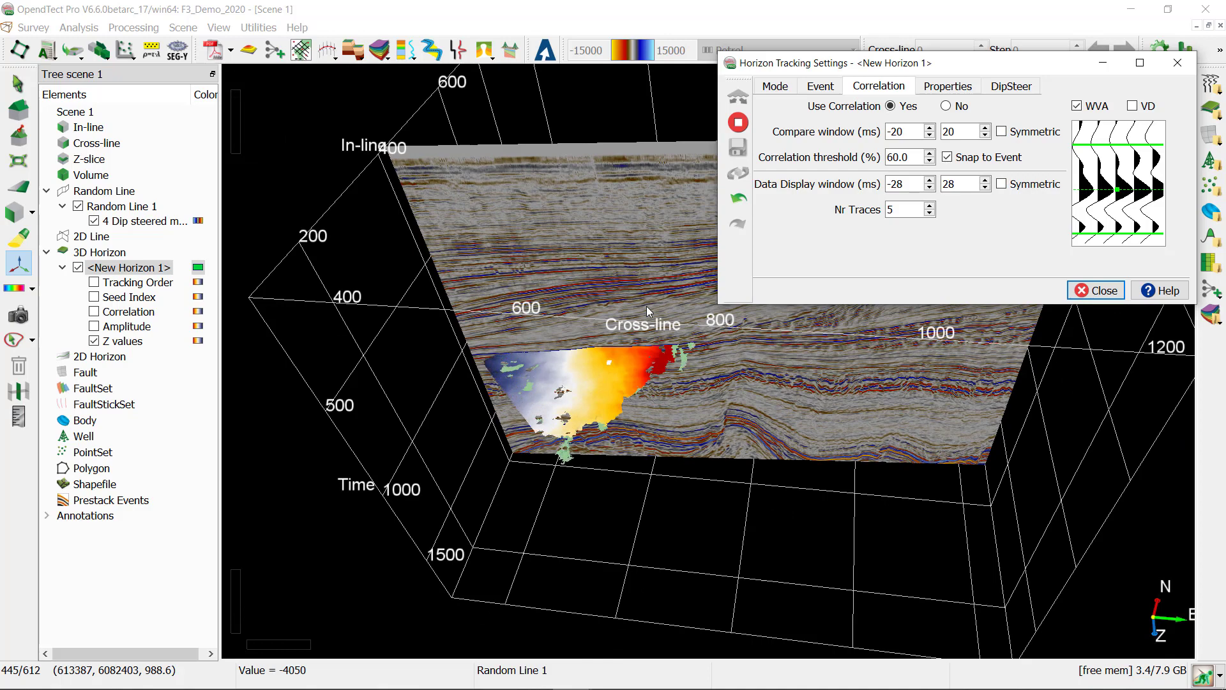
{"action": "middle_click_drag", "start_coordinate": [639, 283], "coordinate": [646, 421]}
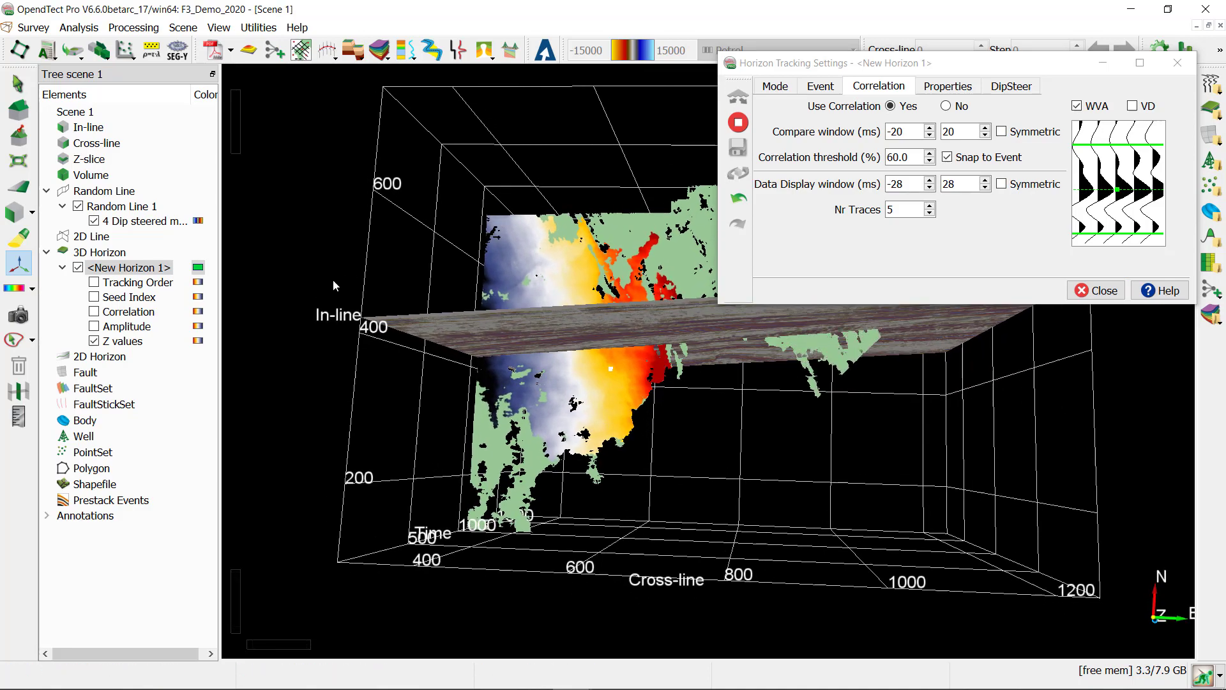
{"action": "middle_click_drag", "start_coordinate": [682, 531], "coordinate": [636, 687]}
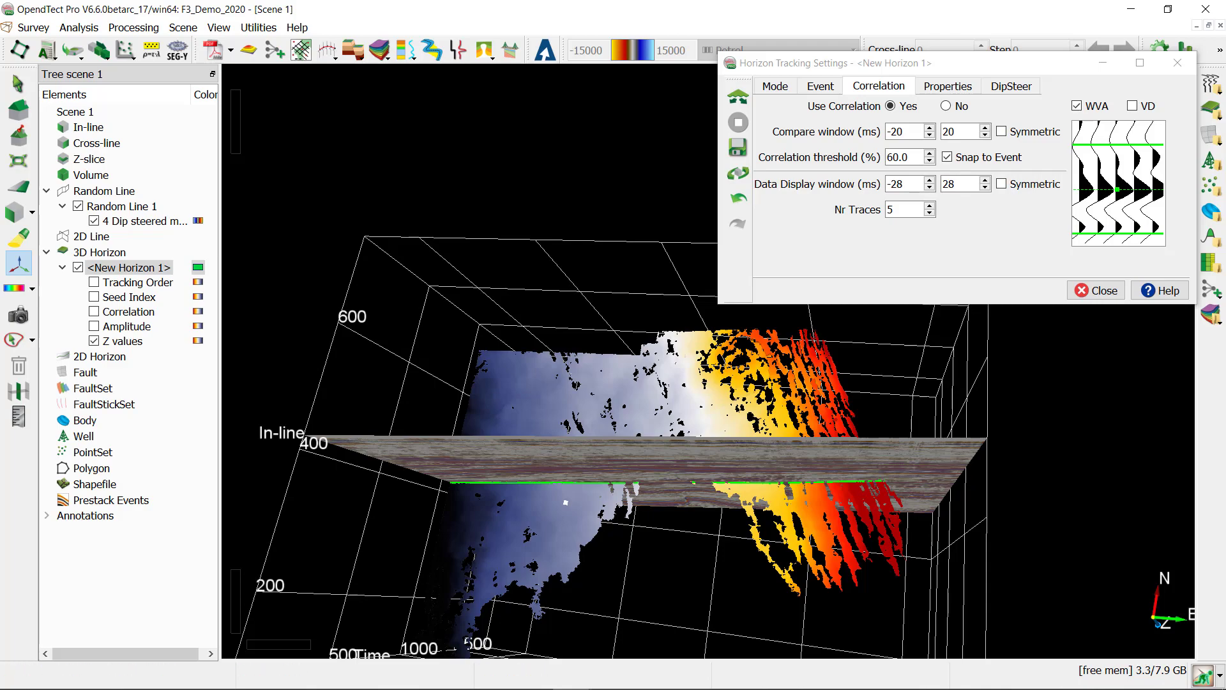
{"action": "middle_click_drag", "start_coordinate": [591, 345], "coordinate": [576, 415]}
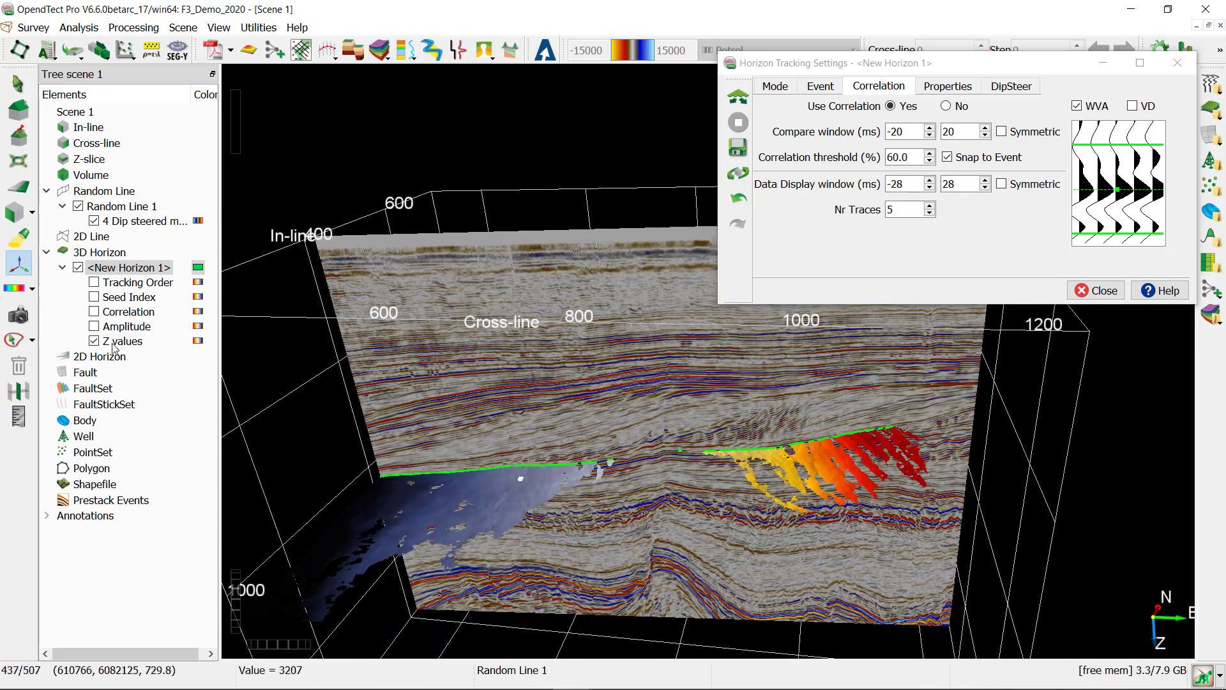
Undo back to the section lines, shift Random Line 1, and select New Horizon 1 for tracking
{"action": "scroll", "coordinate": [665, 500], "scroll_direction": "up", "scroll_amount": 2}
{"action": "scroll", "coordinate": [665, 499], "scroll_direction": "up", "scroll_amount": 2}
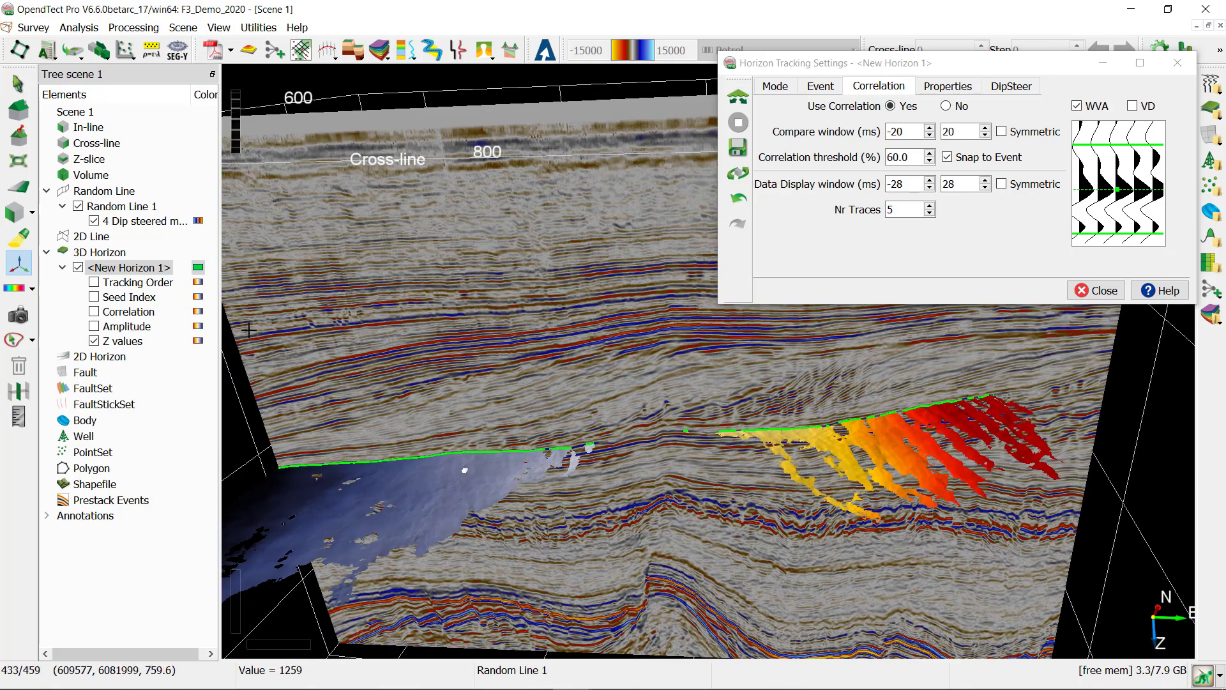
{"action": "key", "text": "ctrl+z"}
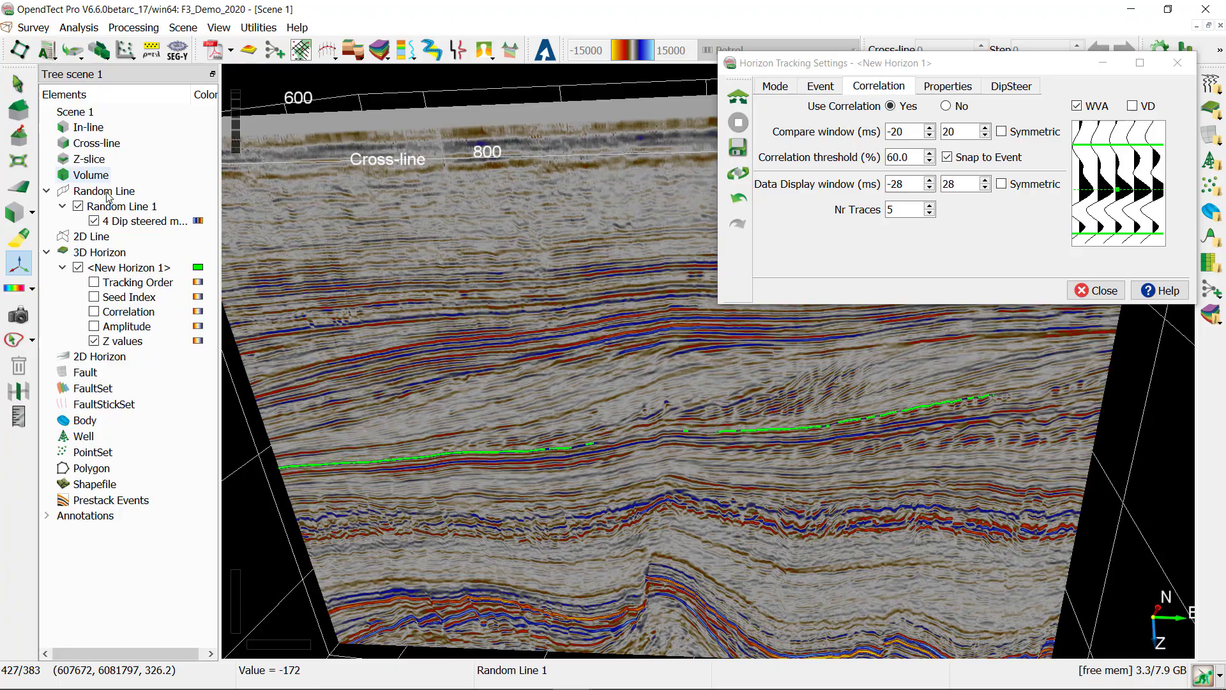
{"action": "left_click", "coordinate": [121, 206]}
{"action": "left_click_drag", "start_coordinate": [573, 393], "coordinate": [641, 364]}
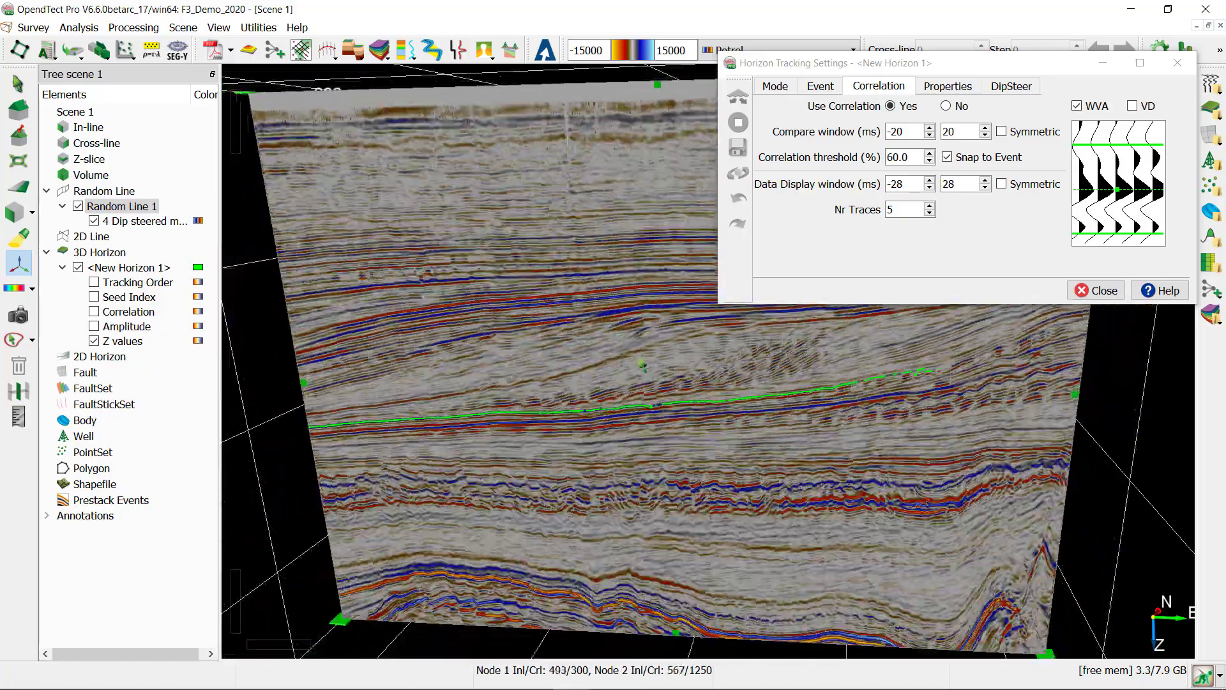
{"action": "left_click", "coordinate": [169, 269]}
{"action": "mouse_move", "coordinate": [613, 409]}
{"action": "left_mouse_down"}
{"action": "mouse_move", "coordinate": [635, 454]}
{"action": "mouse_move", "coordinate": [819, 540]}
{"action": "left_mouse_up"}
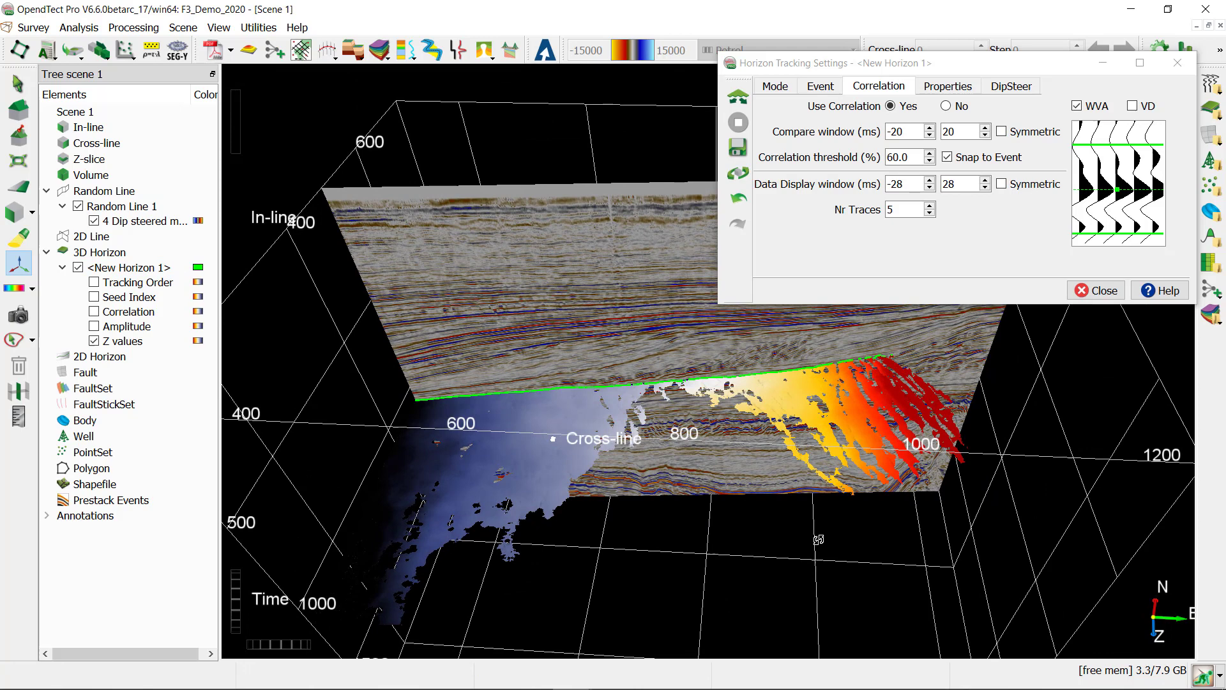
{"action": "right_click", "coordinate": [555, 411]}
{"action": "mouse_move", "coordinate": [619, 487]}
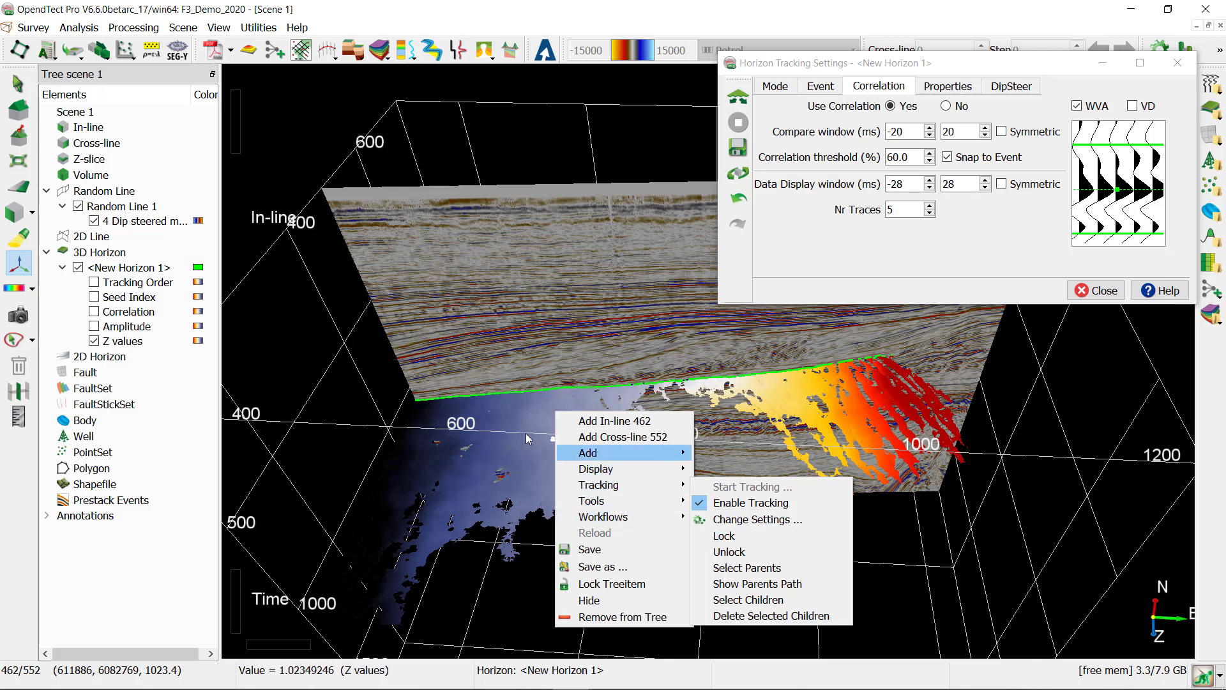
{"action": "left_click", "coordinate": [527, 412]}
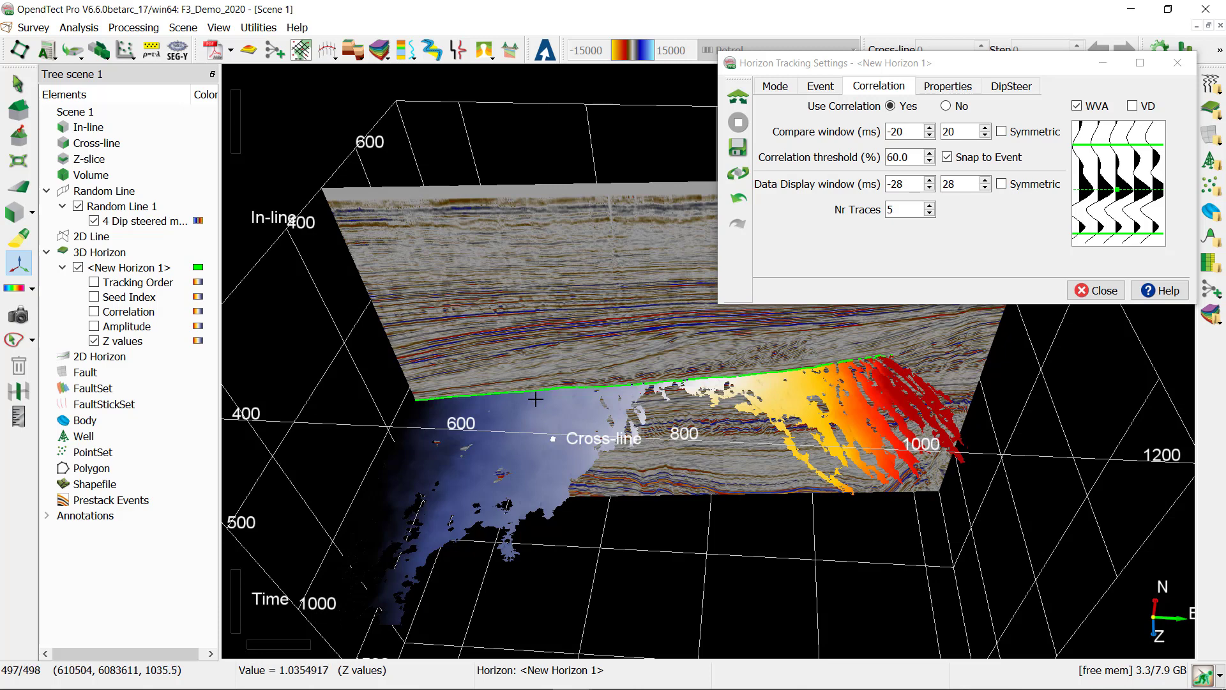
Lock New Horizon 1's tracked points from its right-click tracking menu
{"action": "right_click", "coordinate": [538, 411]}
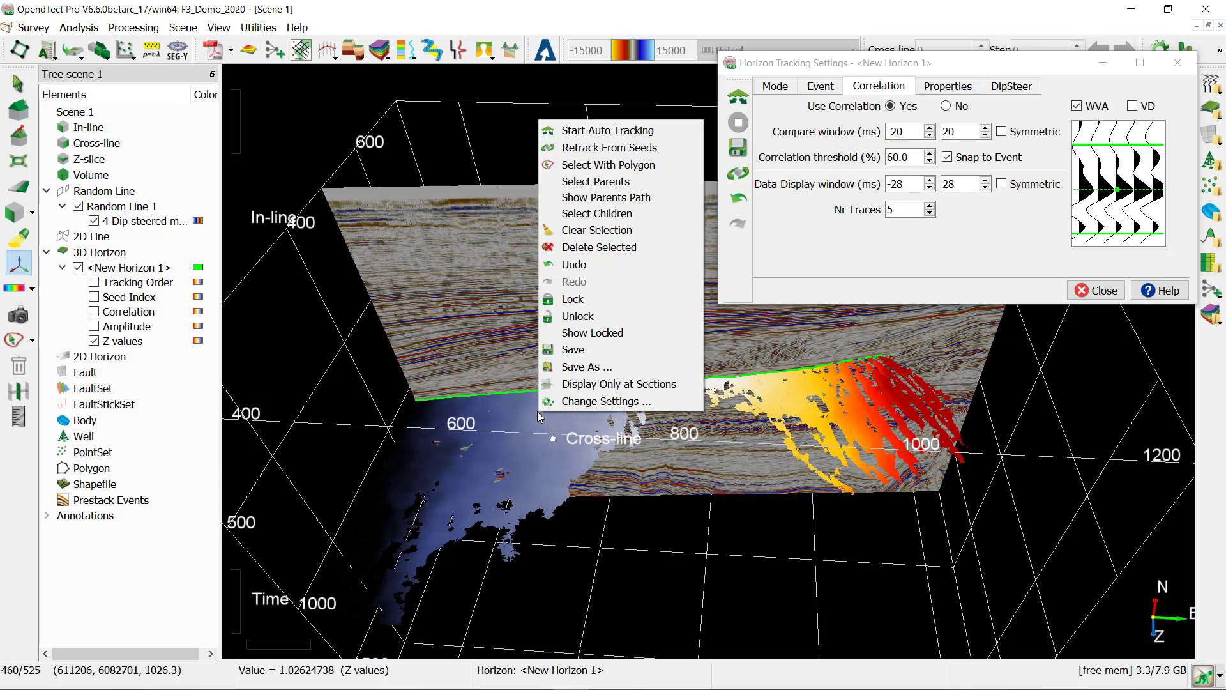
{"action": "left_click", "coordinate": [597, 298]}
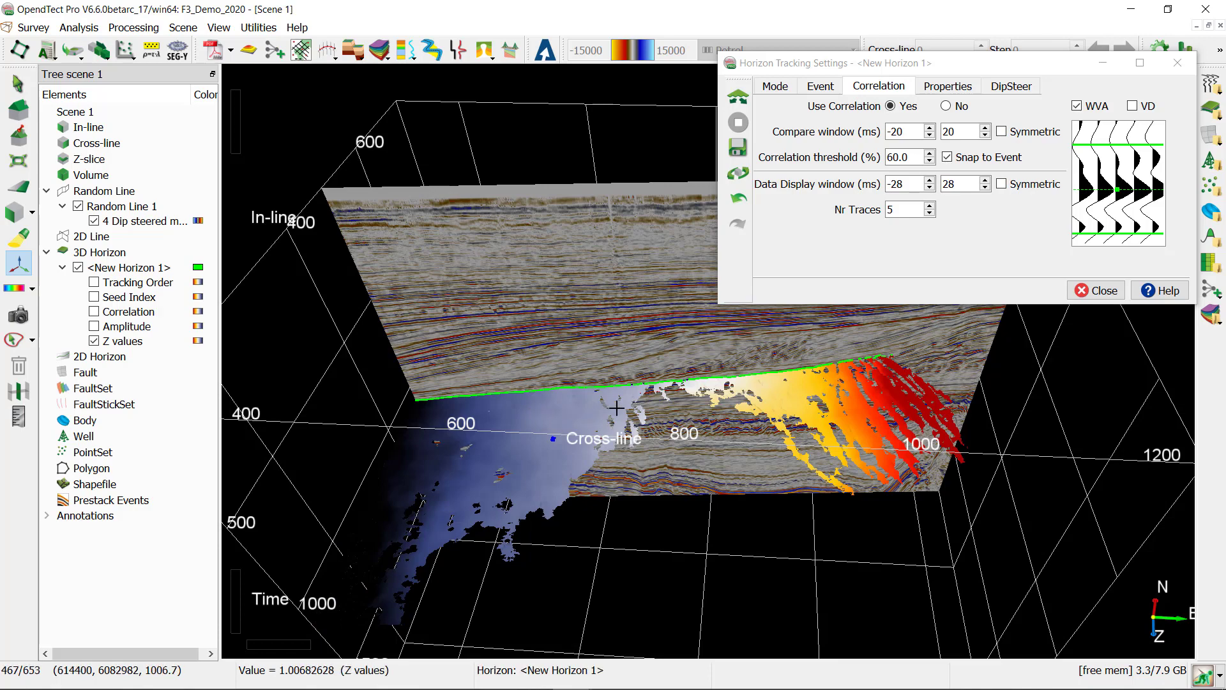
Undo New Horizon 1's auto-tracked surface, keeping only the seed line
{"action": "scroll", "coordinate": [623, 408], "scroll_direction": "down", "scroll_amount": 3}
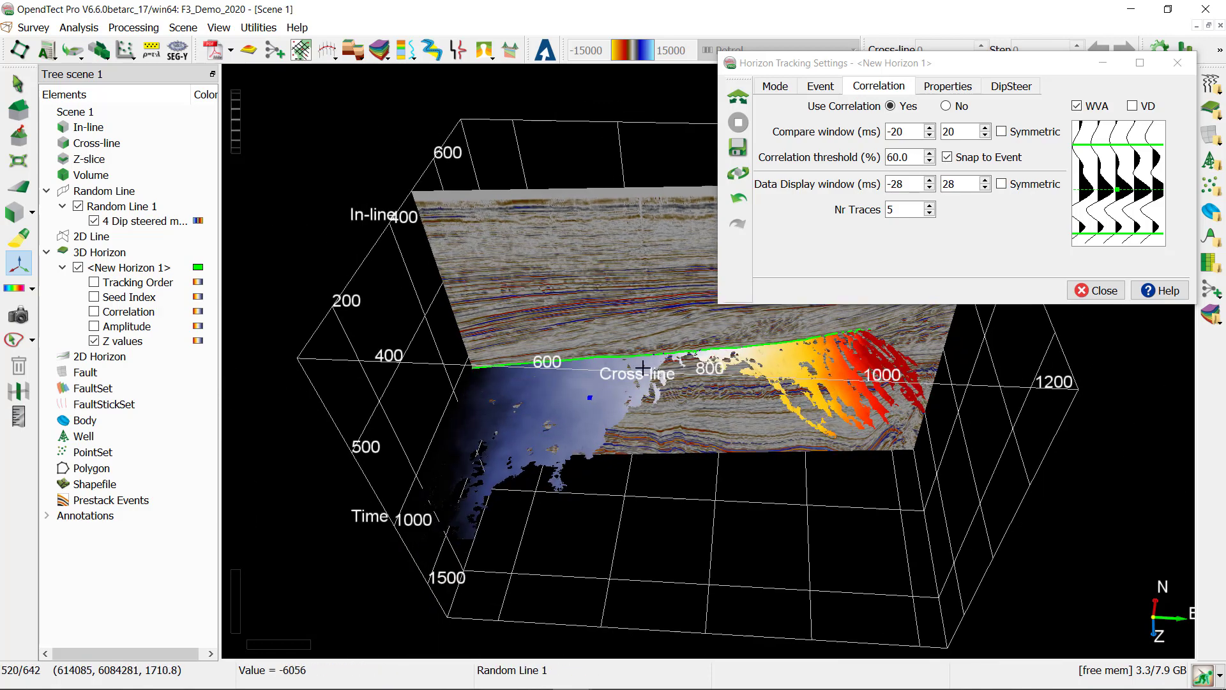
{"action": "left_click_drag", "start_coordinate": [669, 437], "coordinate": [599, 285]}
{"action": "left_click", "coordinate": [128, 267]}
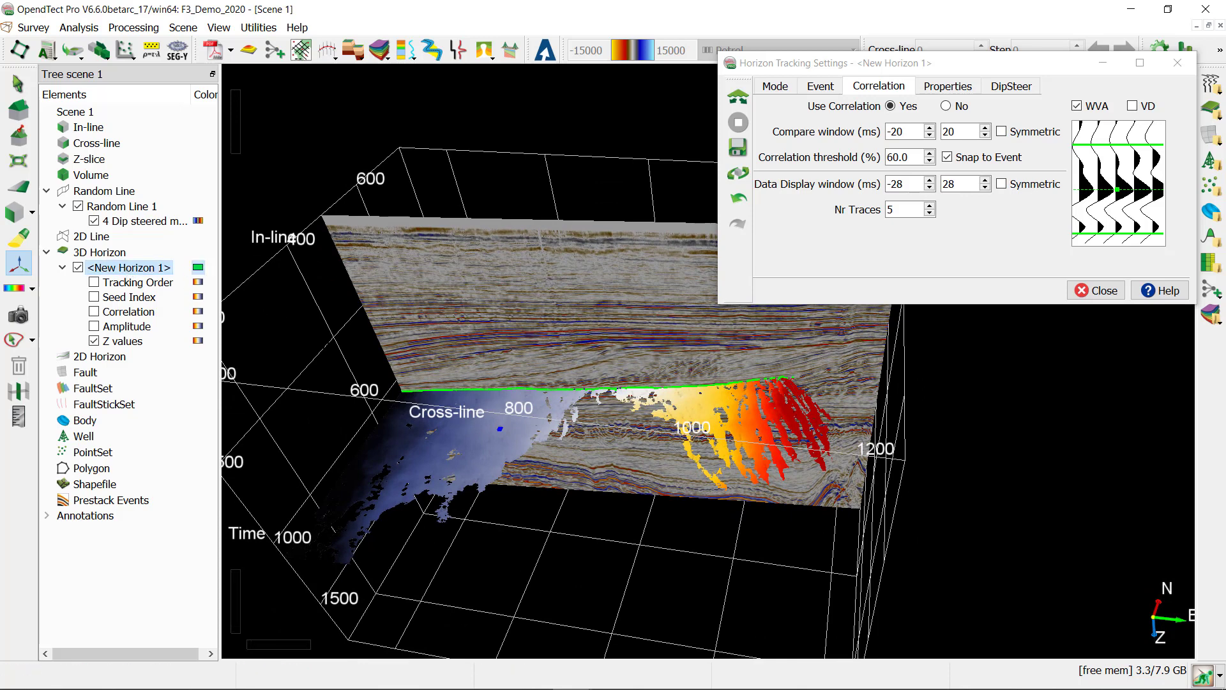
{"action": "left_click", "coordinate": [463, 377]}
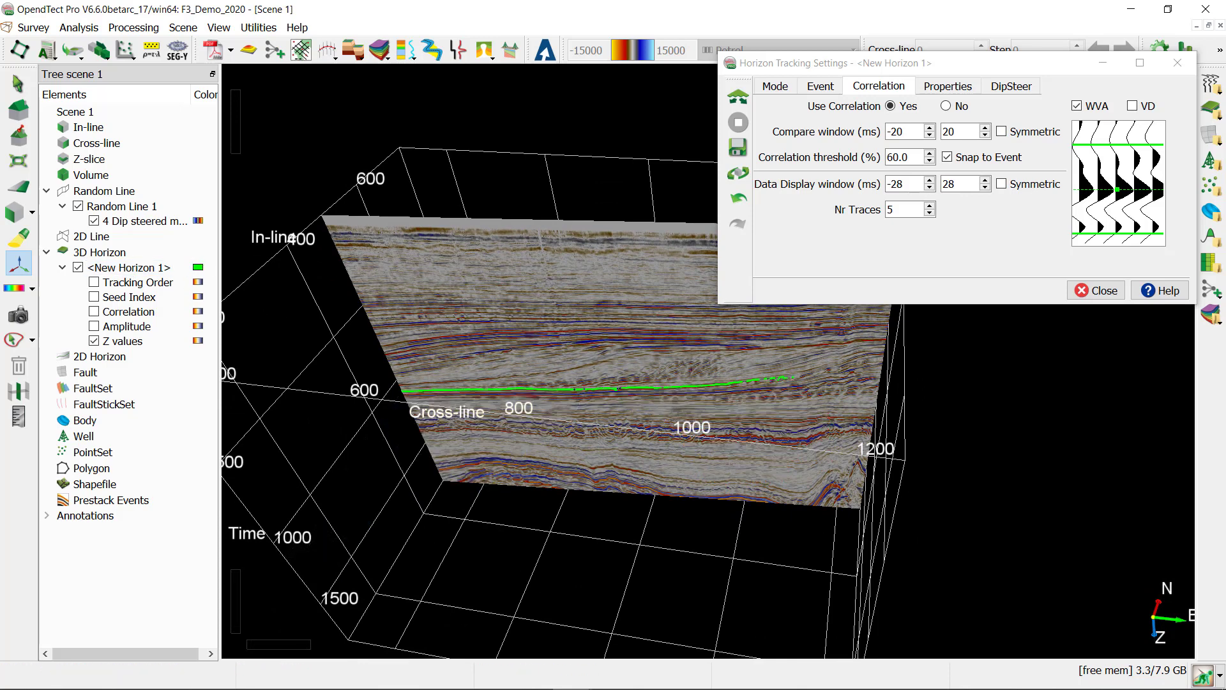
Zoom in on Random Line 1 and plant a new New Horizon 1 seed on the mid-section reflector
{"action": "left_click", "coordinate": [123, 205]}
{"action": "key", "text": "Escape"}
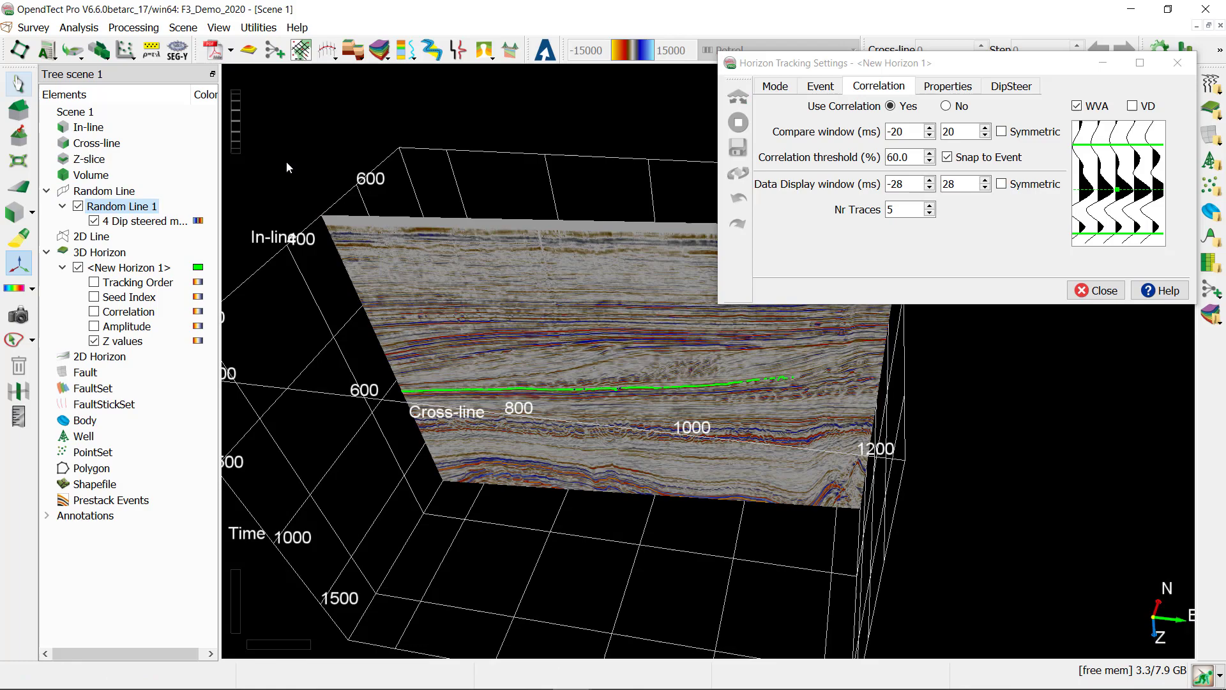
{"action": "key", "text": "Escape"}
{"action": "left_click_drag", "start_coordinate": [716, 351], "coordinate": [613, 358]}
{"action": "scroll", "coordinate": [554, 437], "scroll_direction": "up", "scroll_amount": 5}
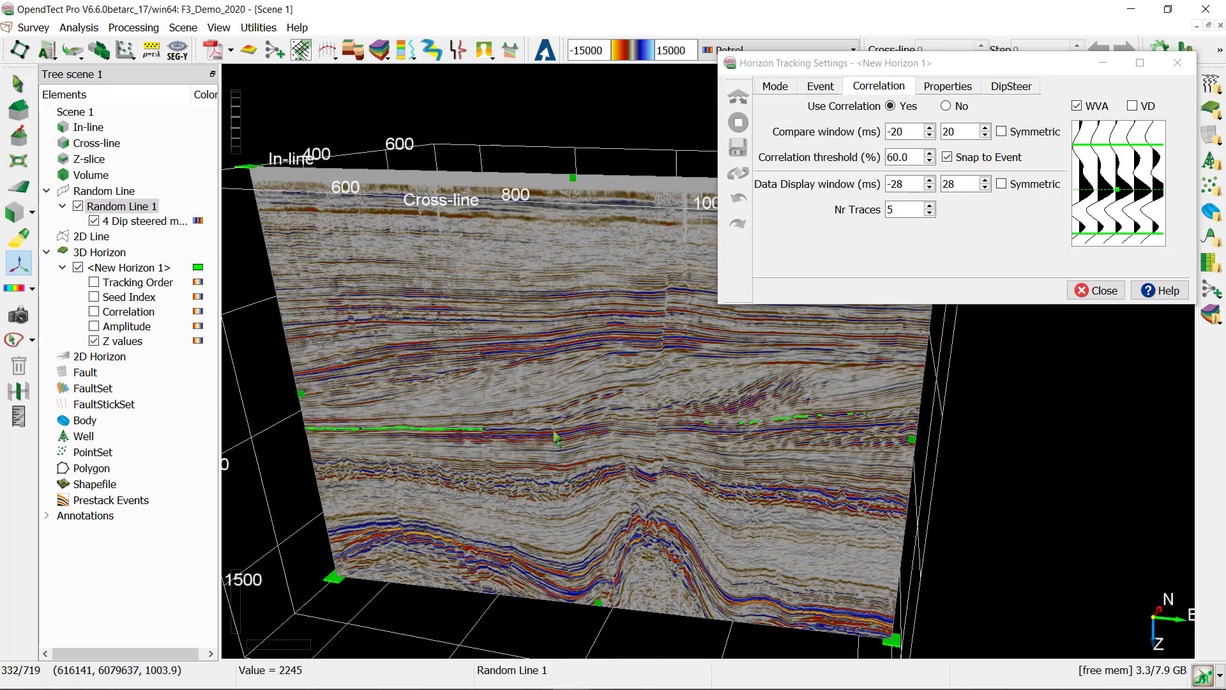
{"action": "scroll", "coordinate": [554, 438], "scroll_direction": "up", "scroll_amount": 5}
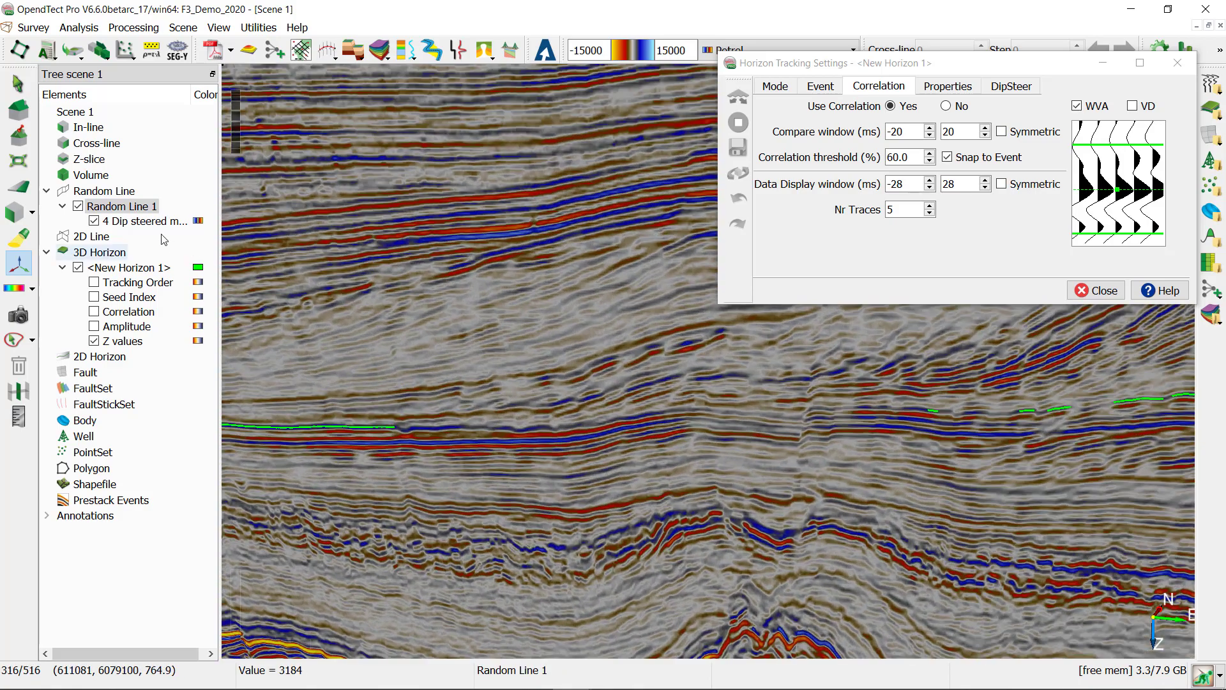
{"action": "left_click", "coordinate": [122, 269]}
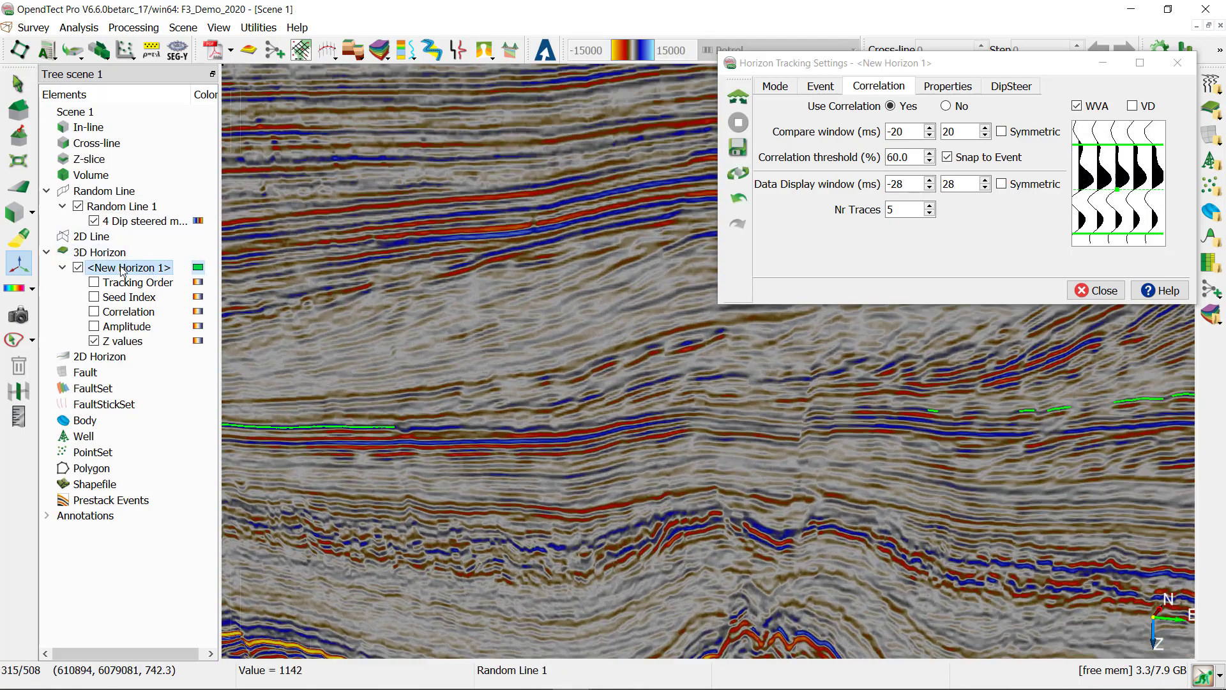
{"action": "scroll", "coordinate": [546, 427], "scroll_direction": "up", "scroll_amount": 2}
{"action": "scroll", "coordinate": [546, 427], "scroll_direction": "up", "scroll_amount": 2}
{"action": "left_click", "coordinate": [530, 428]}
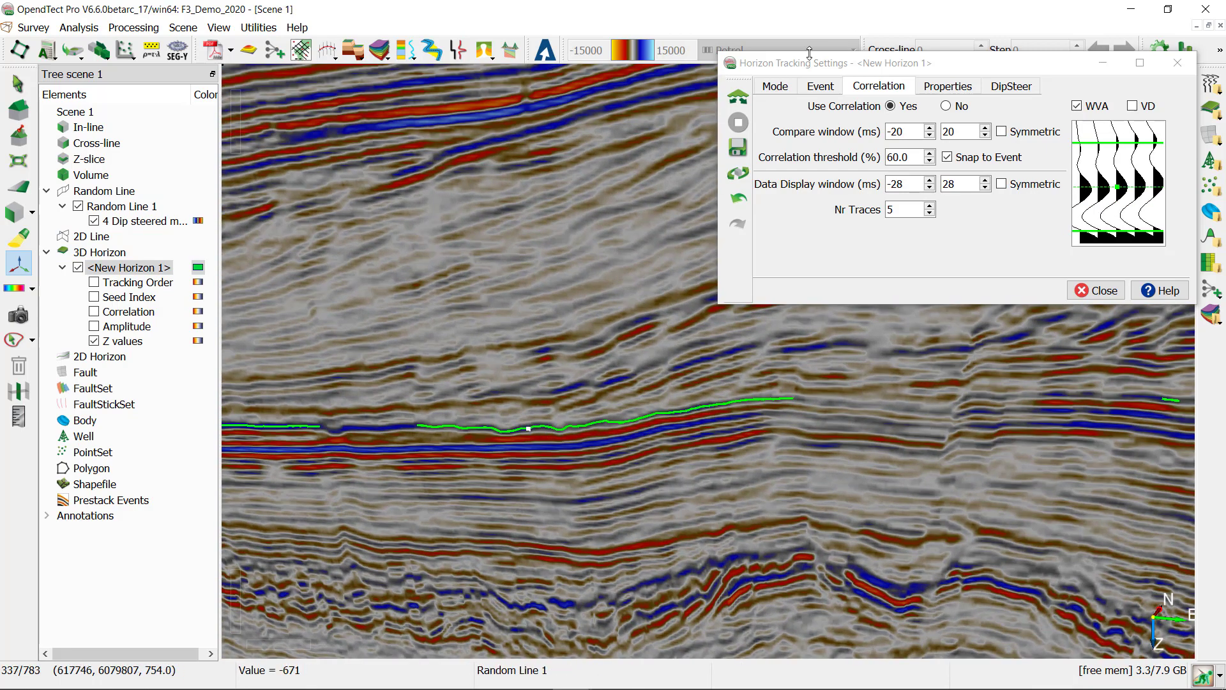
Zoom out and tilt the scene to view the re-tracked horizon from above
{"action": "scroll", "coordinate": [664, 239], "scroll_direction": "down", "scroll_amount": 5}
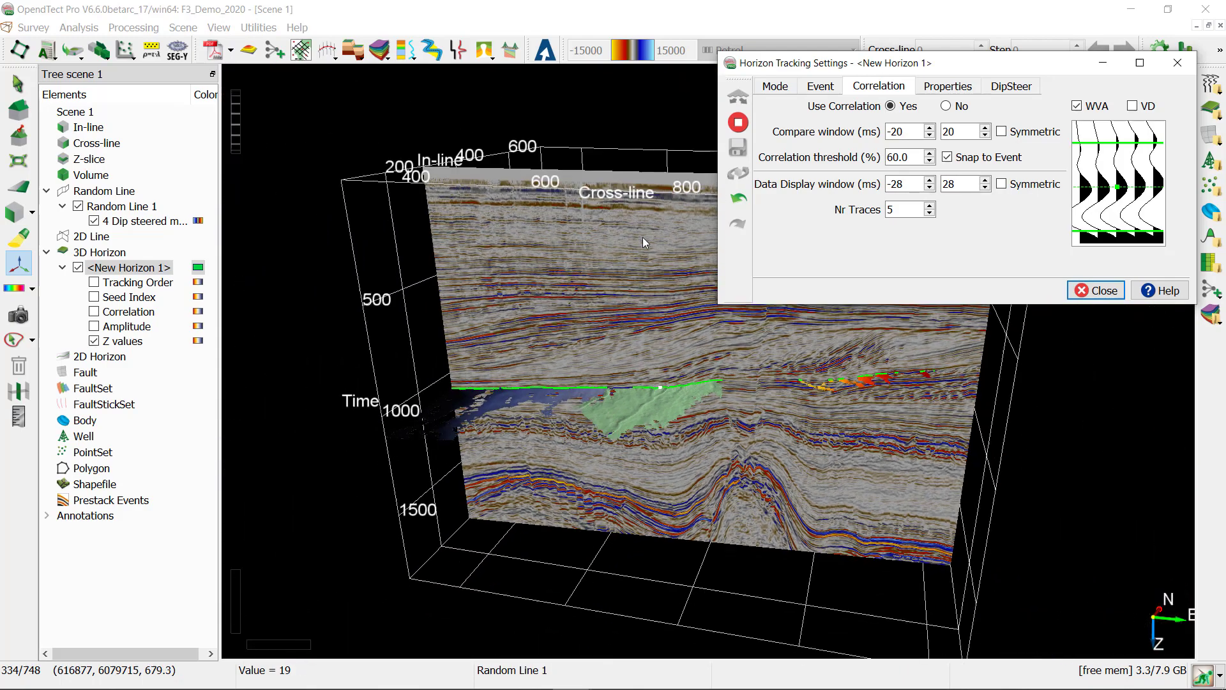
{"action": "left_click_drag", "start_coordinate": [644, 242], "coordinate": [639, 447]}
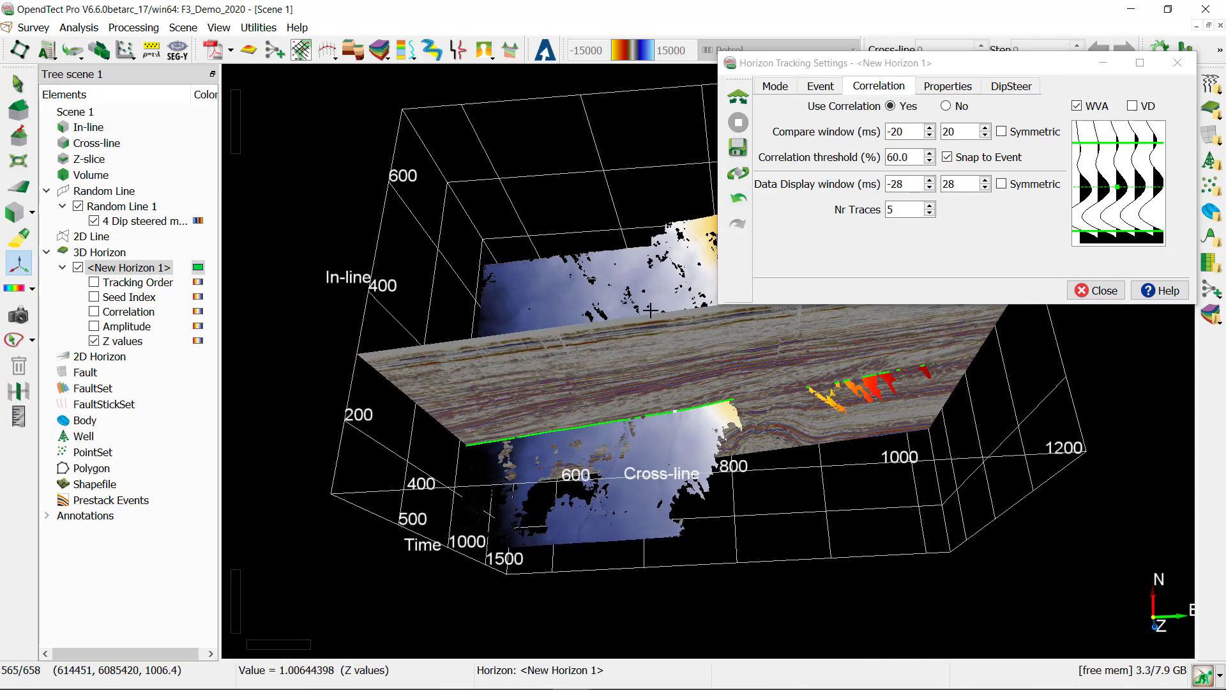
{"action": "left_click_drag", "start_coordinate": [709, 265], "coordinate": [673, 365]}
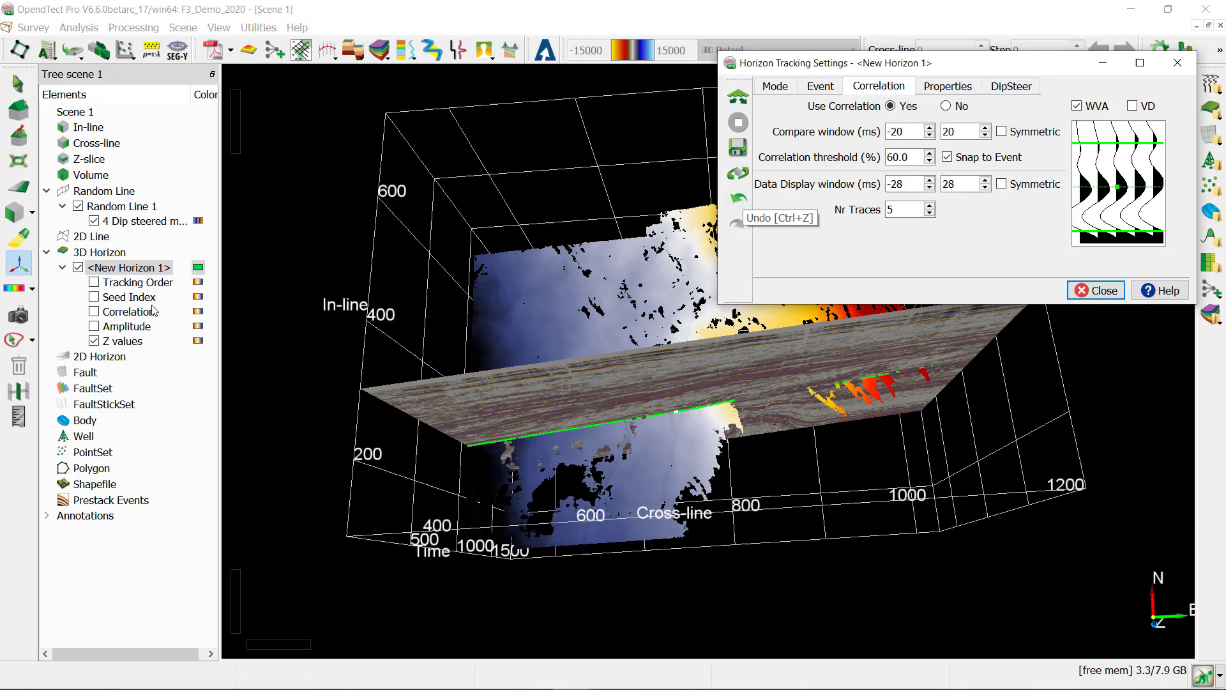
Outline the bad patch beside the random line with a polygon and delete it
{"action": "left_click", "coordinate": [11, 343]}
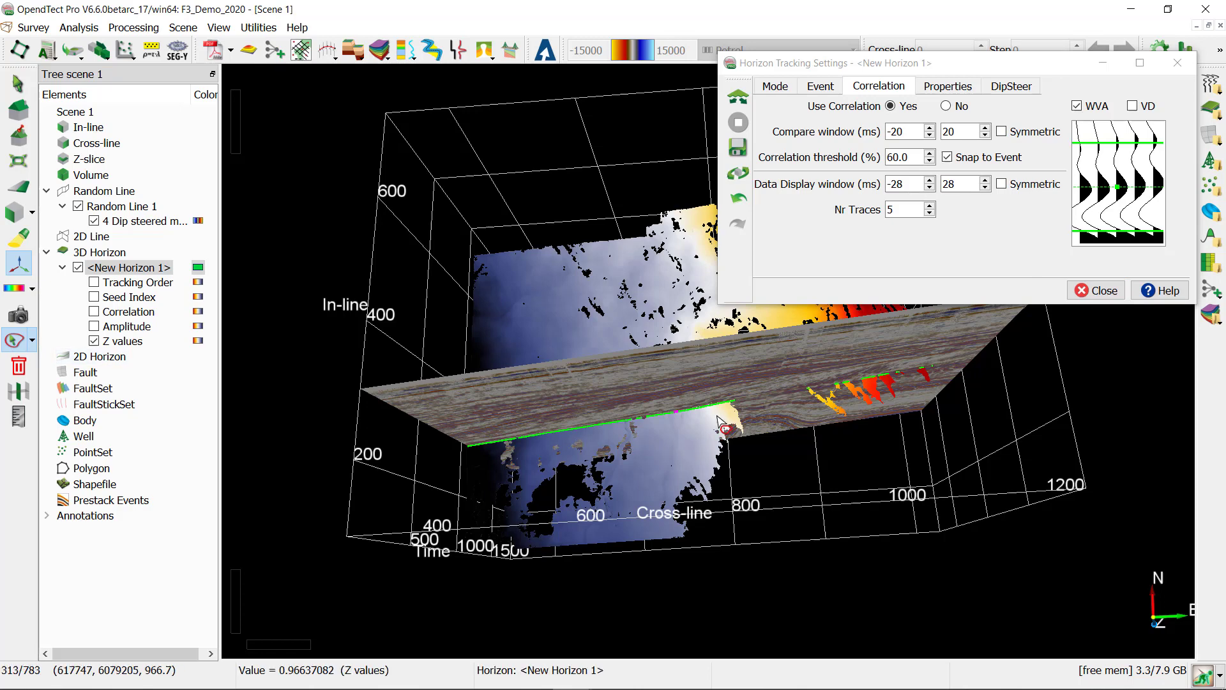
{"action": "mouse_move", "coordinate": [679, 447]}
{"action": "left_mouse_down"}
{"action": "mouse_move", "coordinate": [714, 418]}
{"action": "mouse_move", "coordinate": [685, 458]}
{"action": "mouse_move", "coordinate": [715, 472]}
{"action": "mouse_move", "coordinate": [735, 447]}
{"action": "mouse_move", "coordinate": [719, 415]}
{"action": "left_mouse_up"}
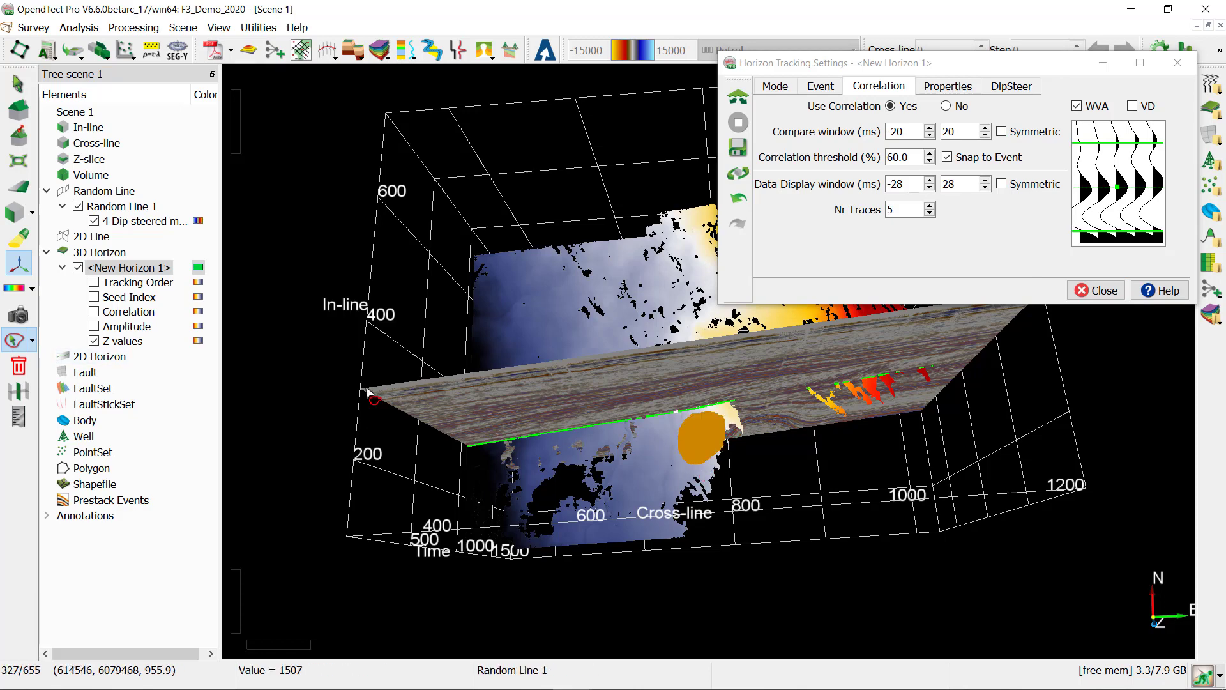
{"action": "left_click", "coordinate": [23, 368]}
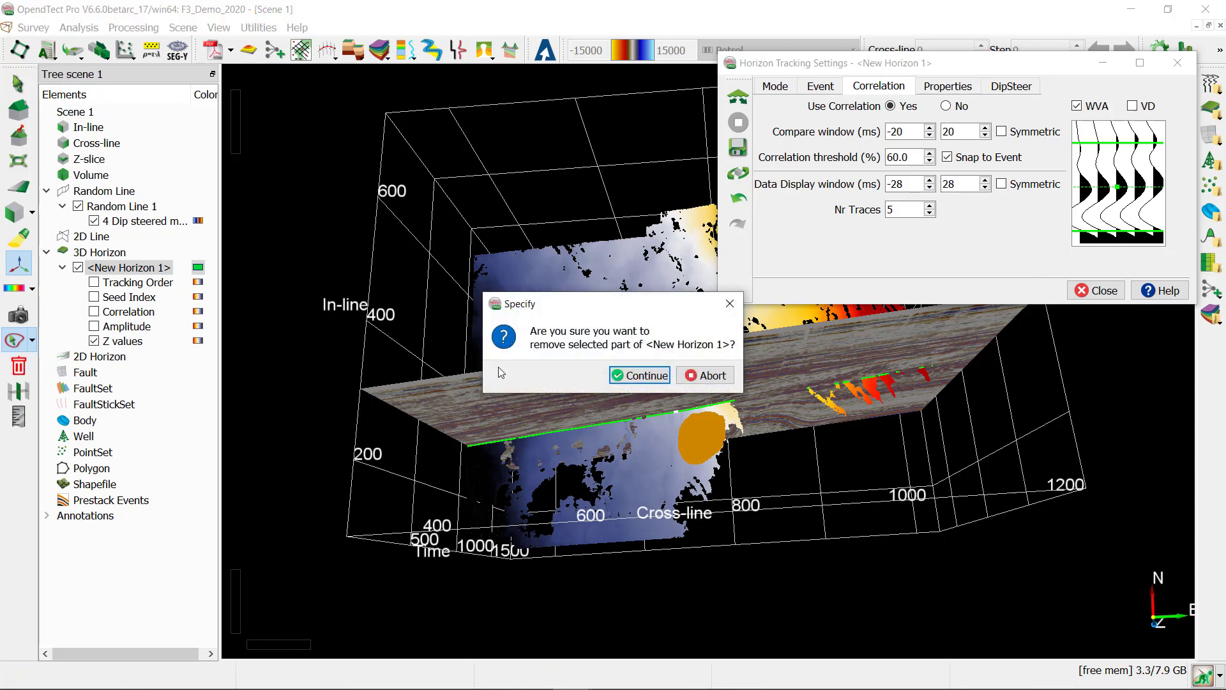
{"action": "left_click", "coordinate": [644, 373]}
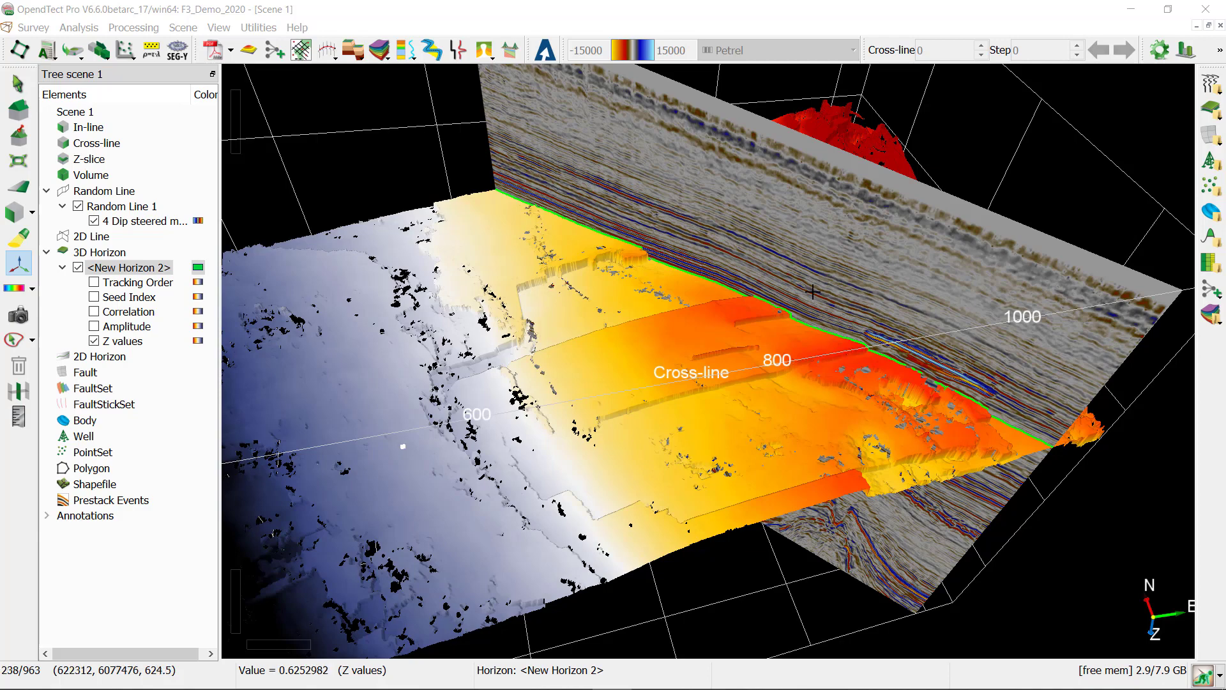
Zoom in on New Horizon 2's edge where it meets Random Line 1
{"action": "scroll", "coordinate": [807, 335], "scroll_direction": "up", "scroll_amount": 5}
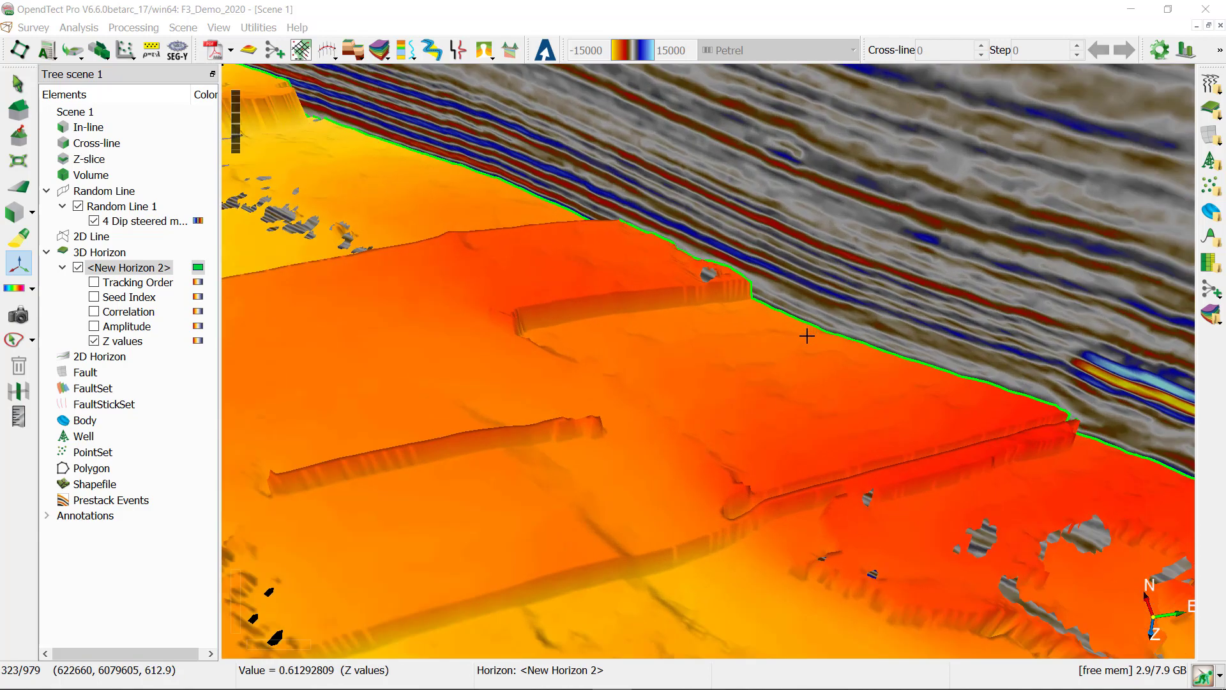
{"action": "scroll", "coordinate": [807, 335], "scroll_direction": "up", "scroll_amount": 3}
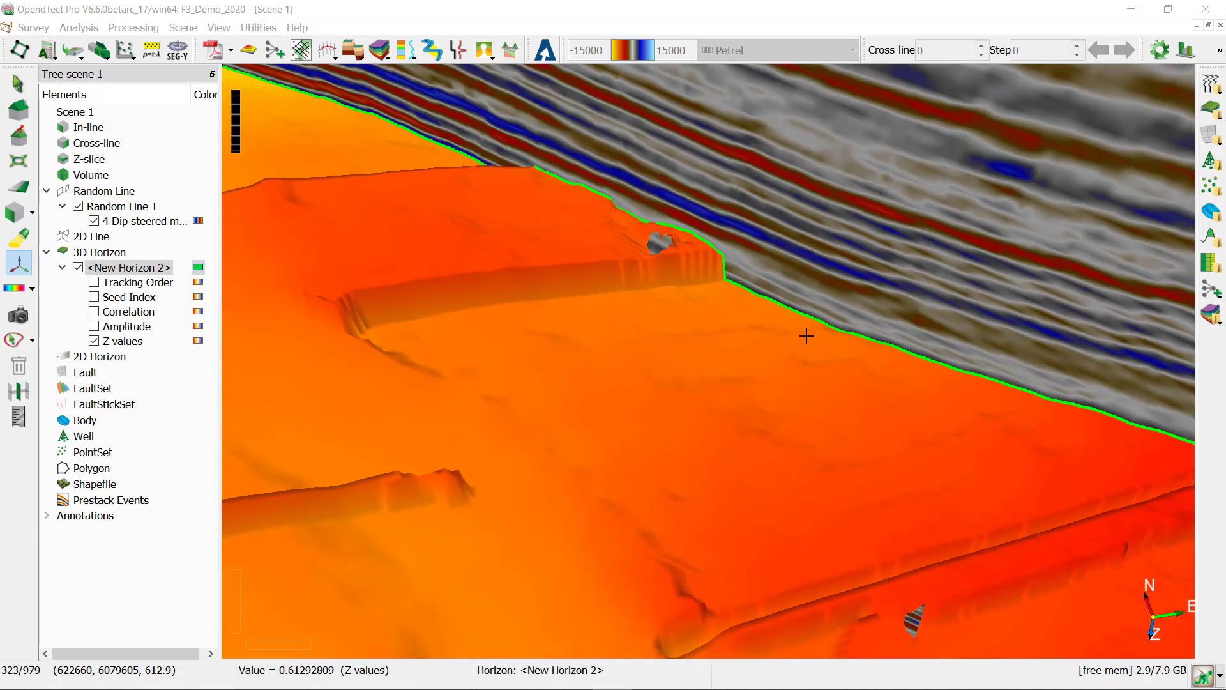
Show the parents path of a horizon point in the 2D viewer, then set the viewer aside
{"action": "right_click", "coordinate": [723, 268]}
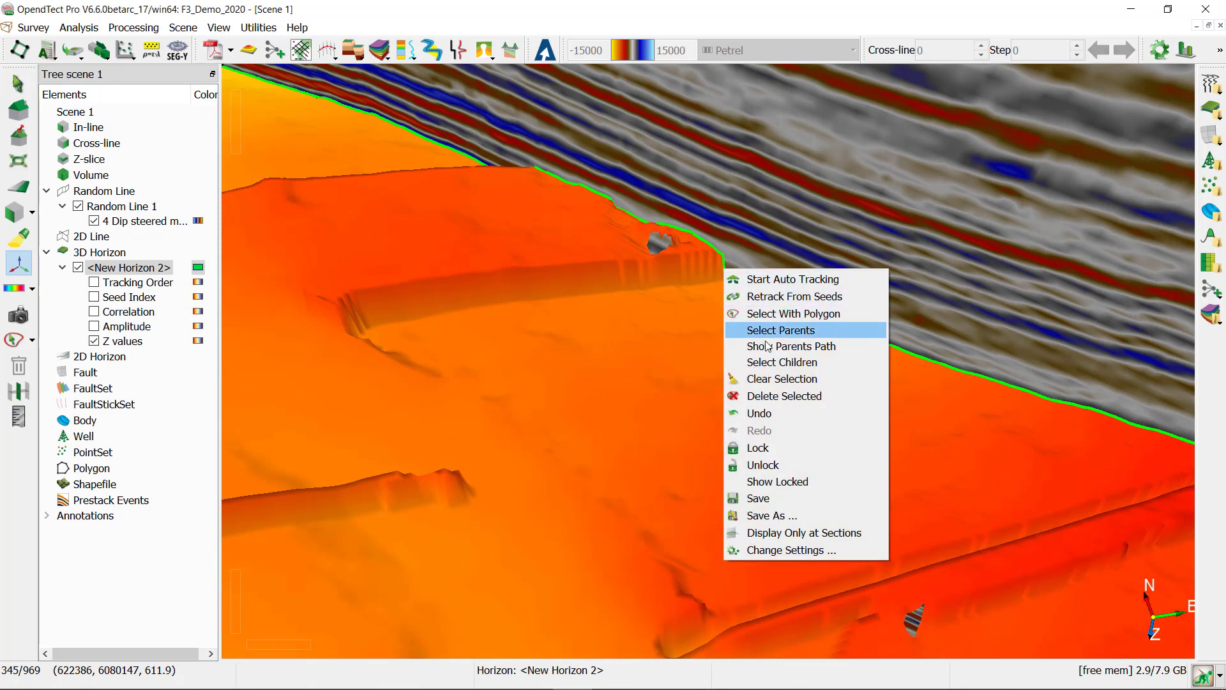
{"action": "left_click", "coordinate": [840, 349]}
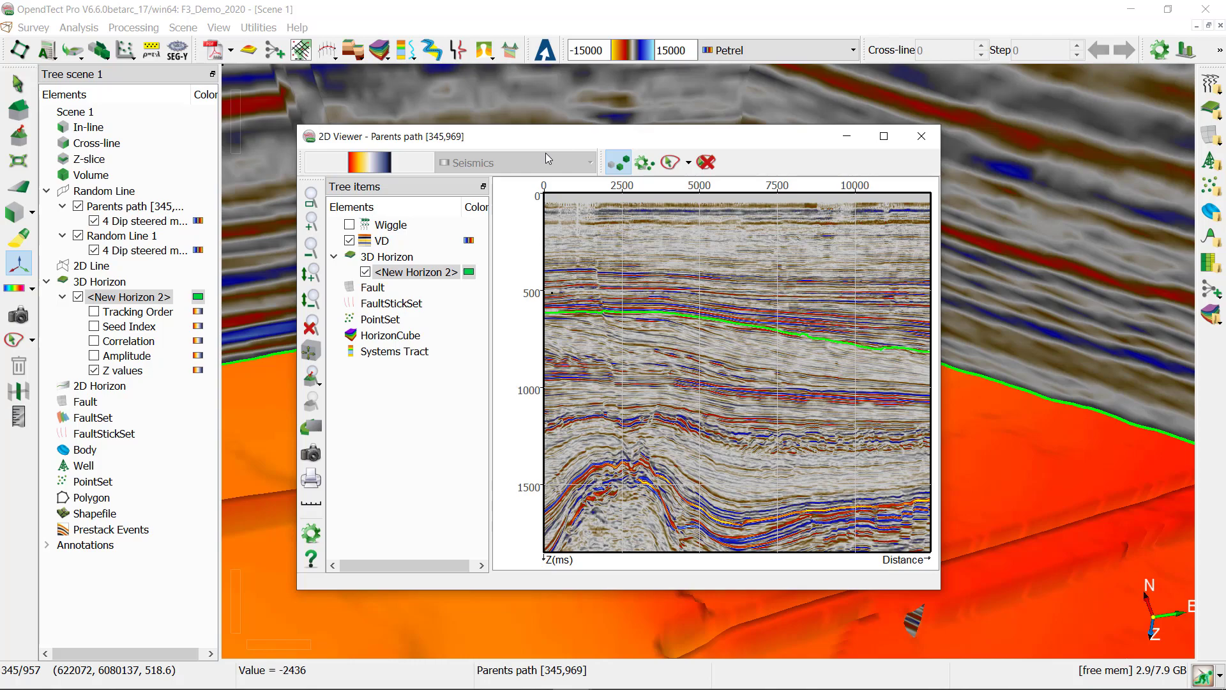
{"action": "left_click", "coordinate": [848, 136]}
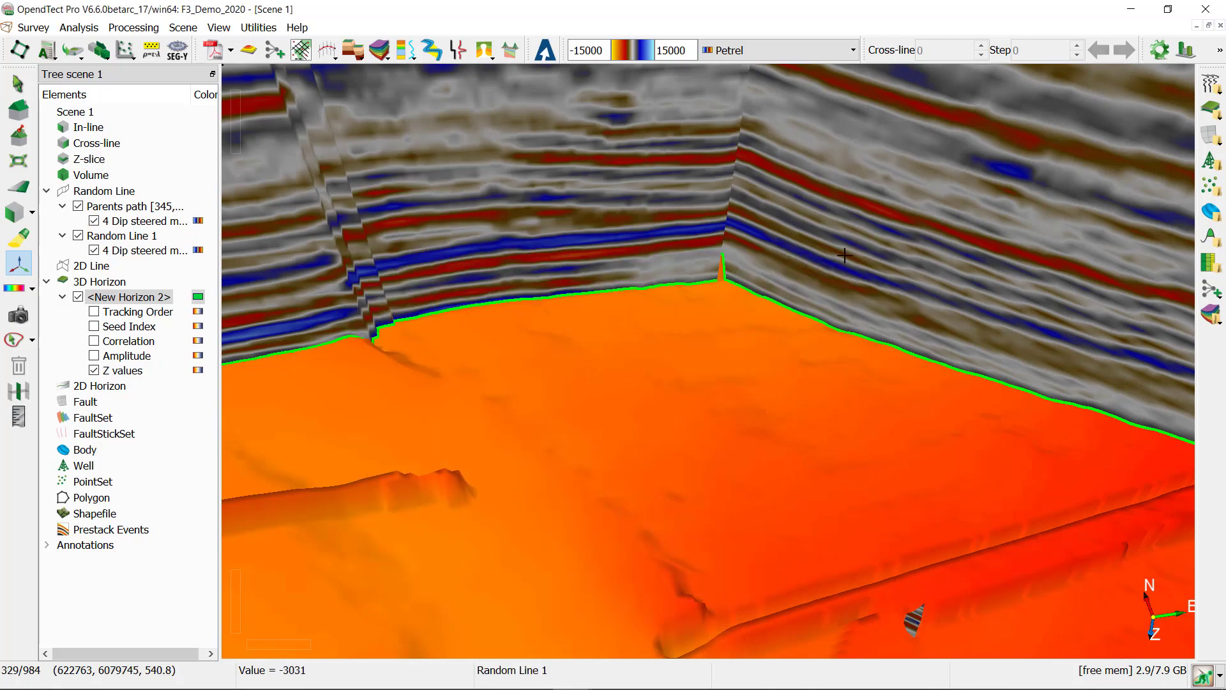
Tilt the scene down onto the horizon and select the Parents path line
{"action": "scroll", "coordinate": [845, 255], "scroll_direction": "down", "scroll_amount": 10}
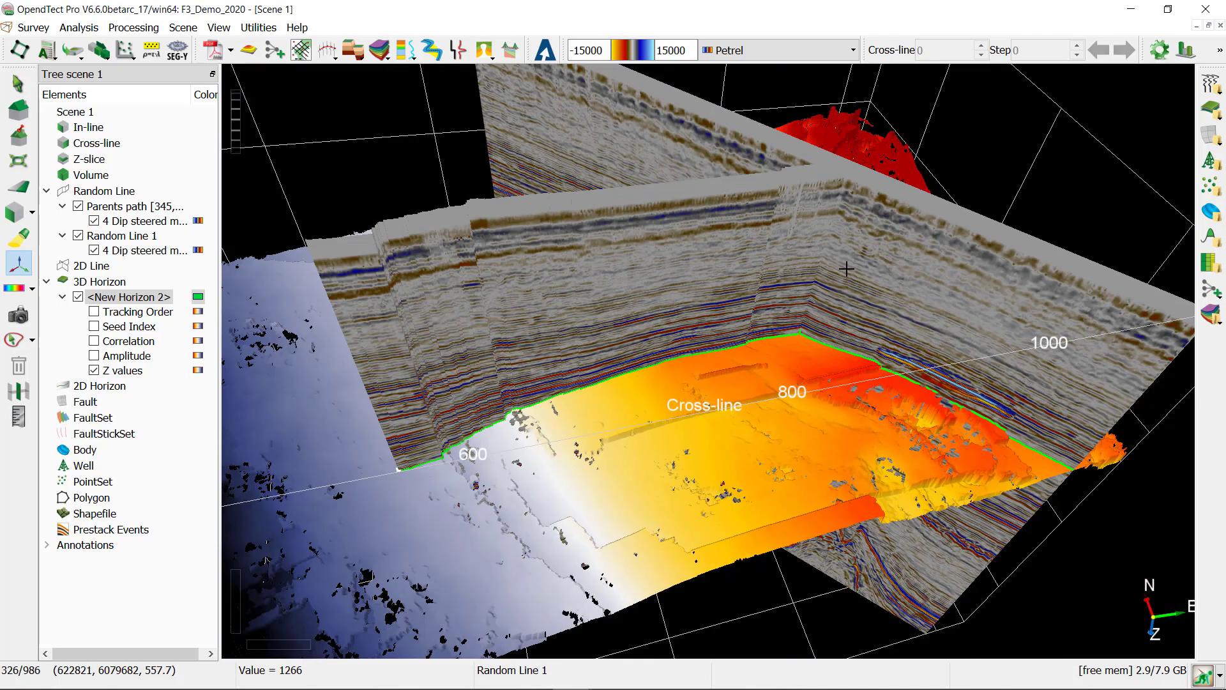
{"action": "left_click_drag", "start_coordinate": [847, 269], "coordinate": [782, 436]}
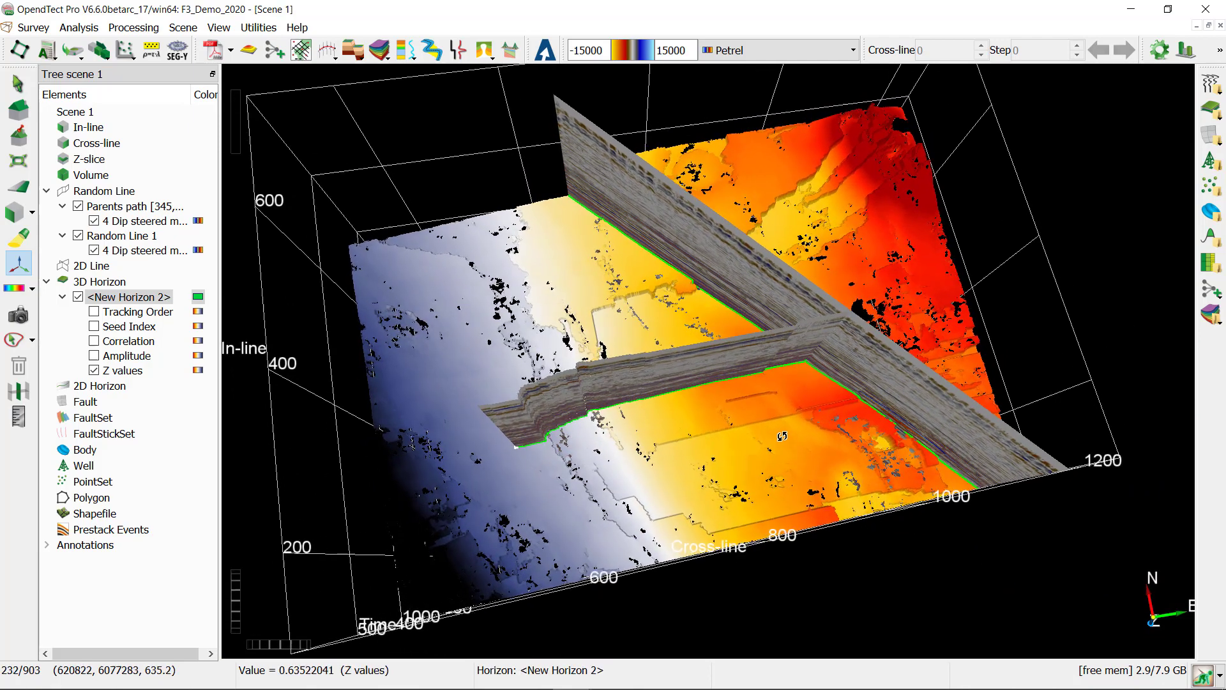
{"action": "left_click", "coordinate": [588, 349]}
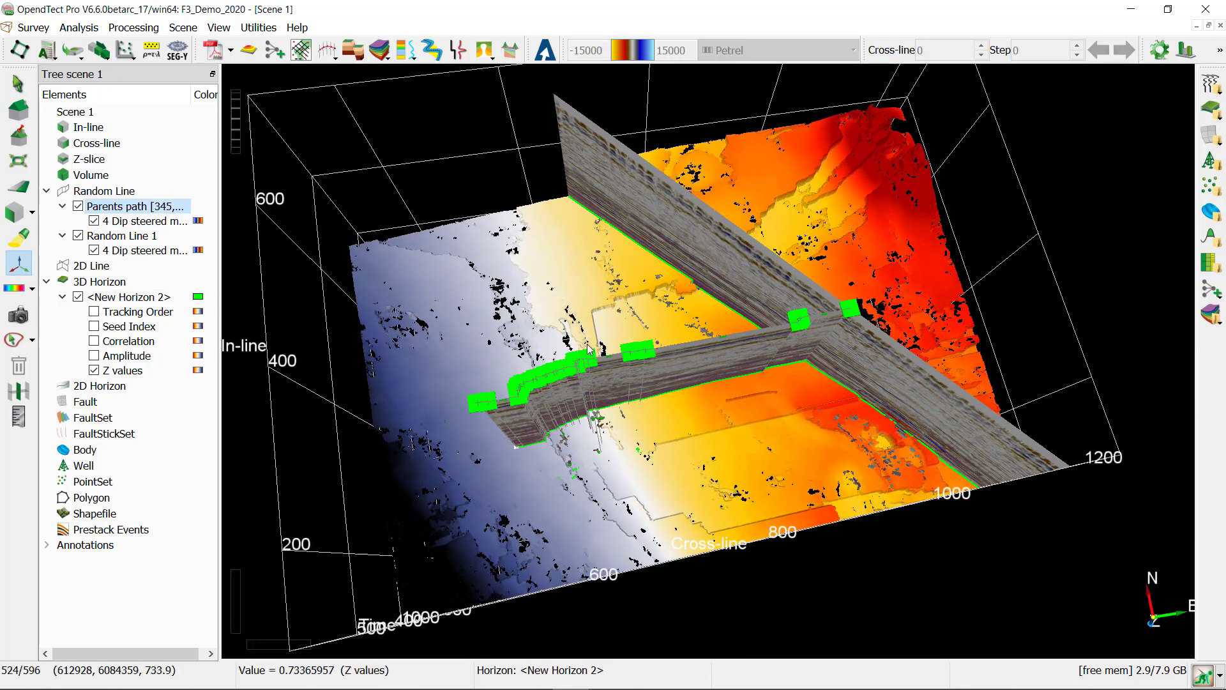
Maximize the Parents path section, pan to the bad spot, Select Children there, then close the viewer
{"action": "mouse_move", "coordinate": [613, 685]}
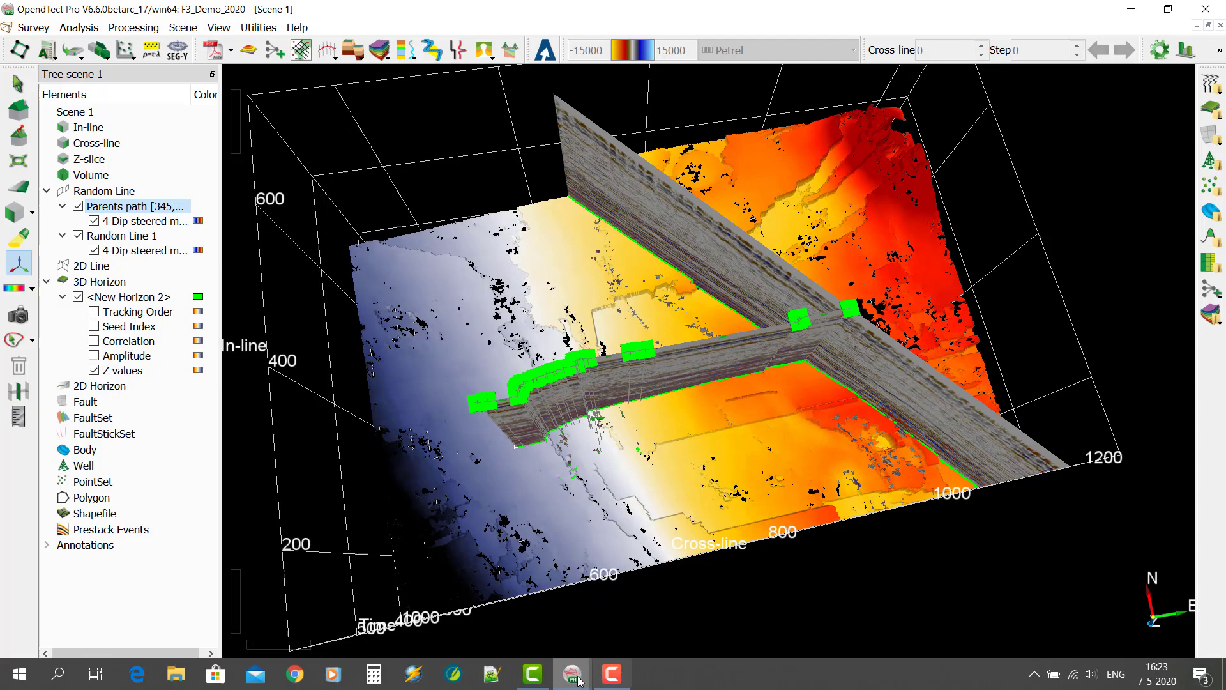
{"action": "left_click", "coordinate": [639, 604]}
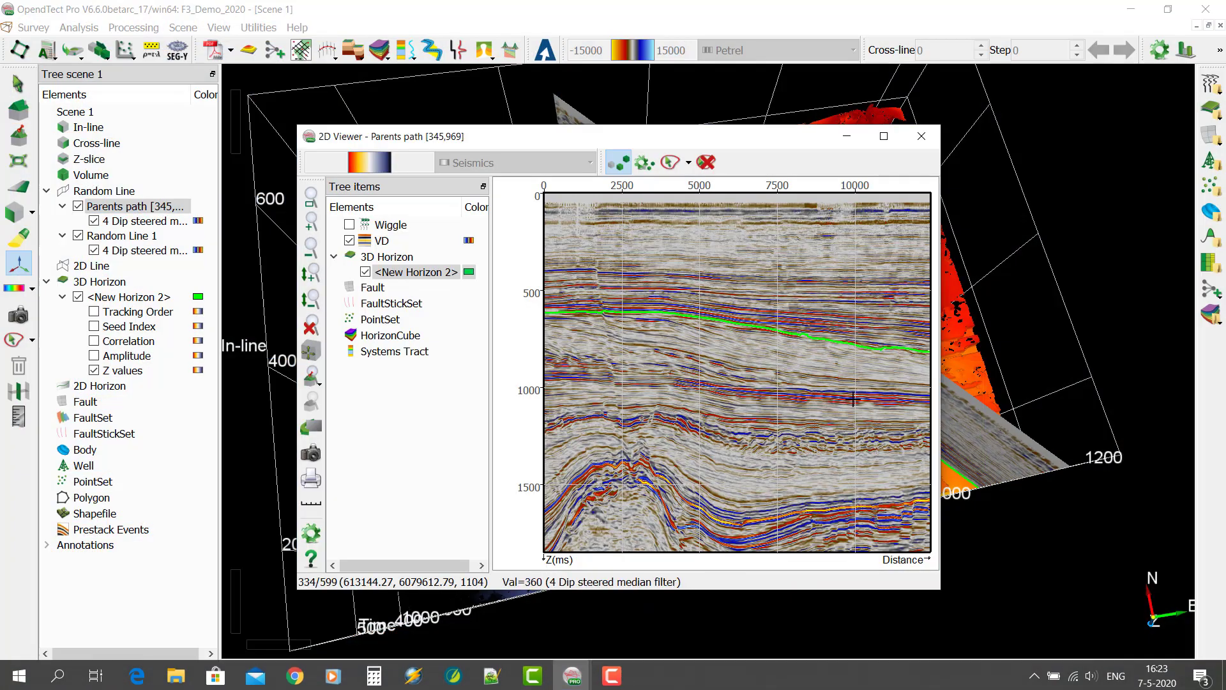
{"action": "double_click", "coordinate": [769, 137]}
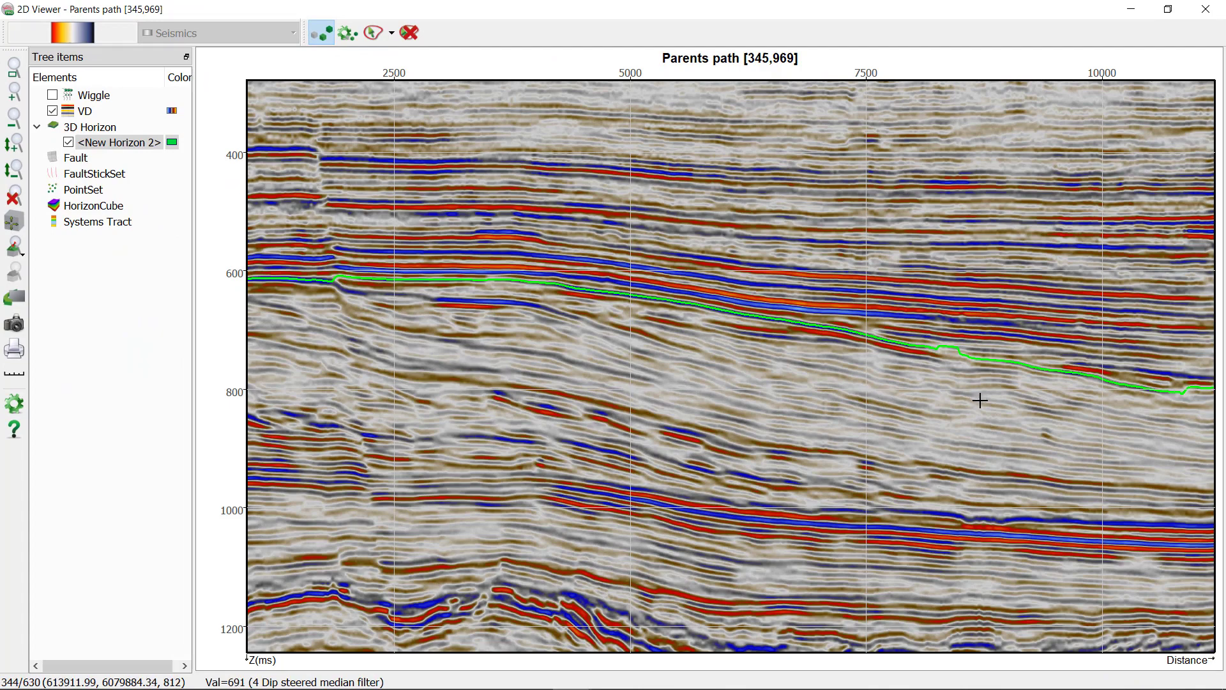
{"action": "scroll", "coordinate": [1191, 406], "scroll_direction": "down", "scroll_amount": 1}
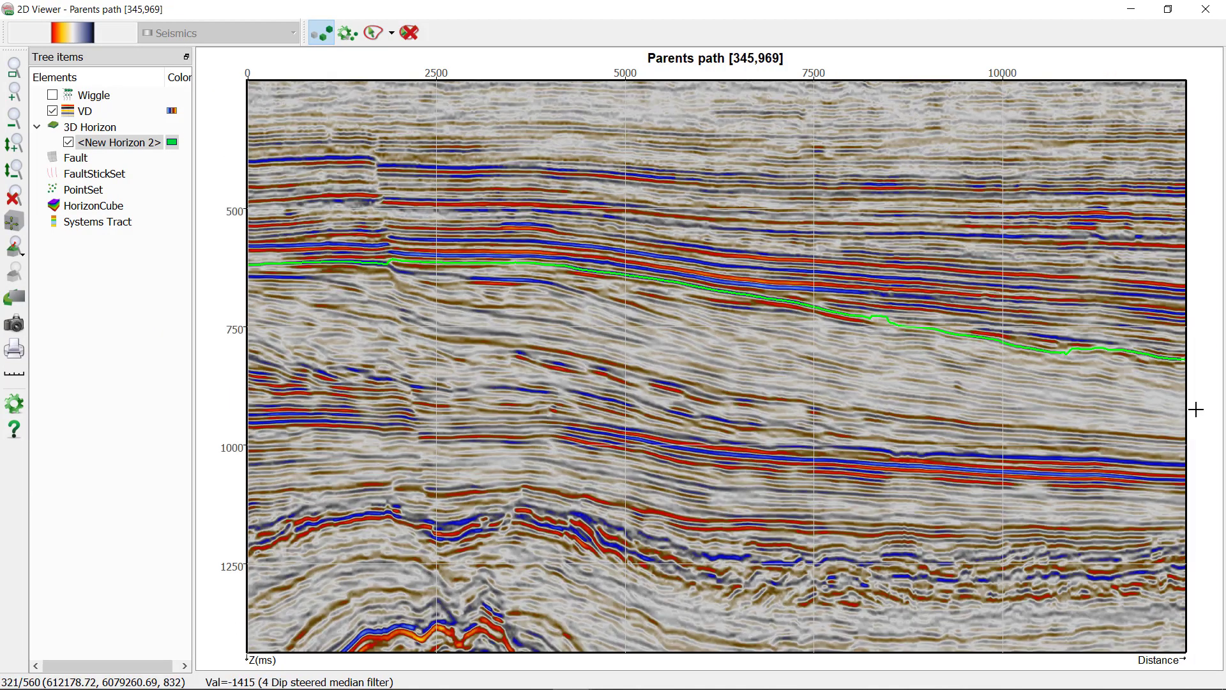
{"action": "scroll", "coordinate": [1156, 367], "scroll_direction": "up", "scroll_amount": 4}
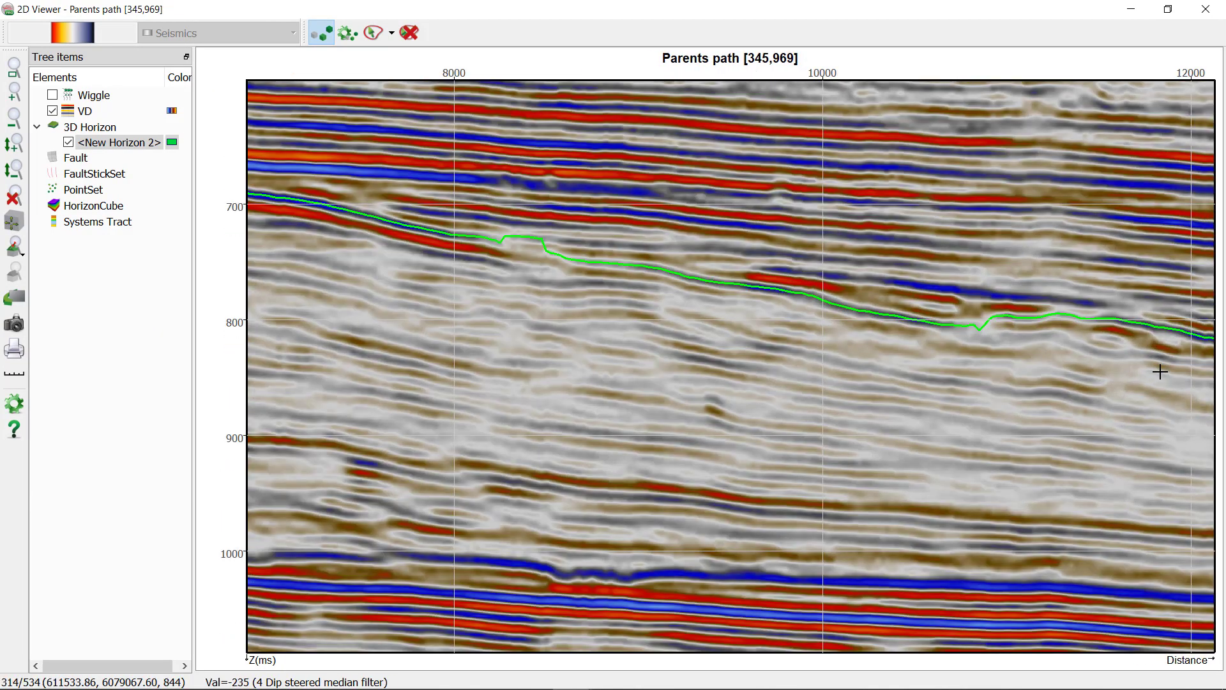
{"action": "middle_click_drag", "start_coordinate": [1161, 372], "coordinate": [1029, 386]}
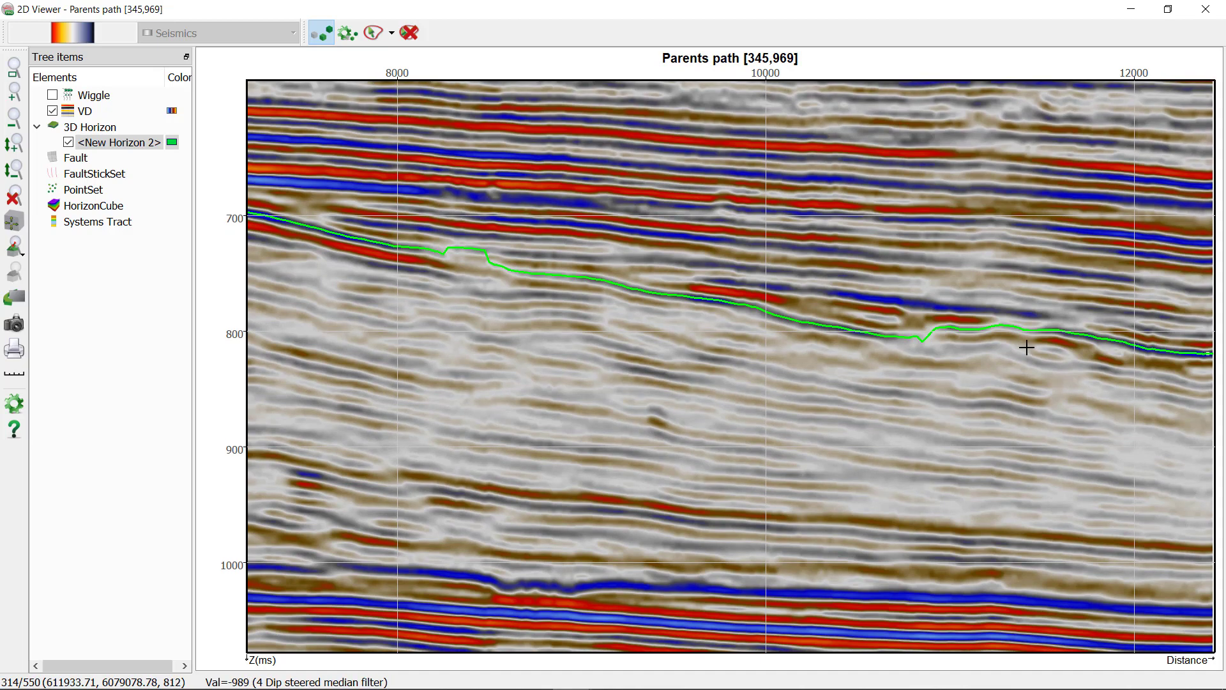
{"action": "scroll", "coordinate": [1068, 380], "scroll_direction": "down", "scroll_amount": 3}
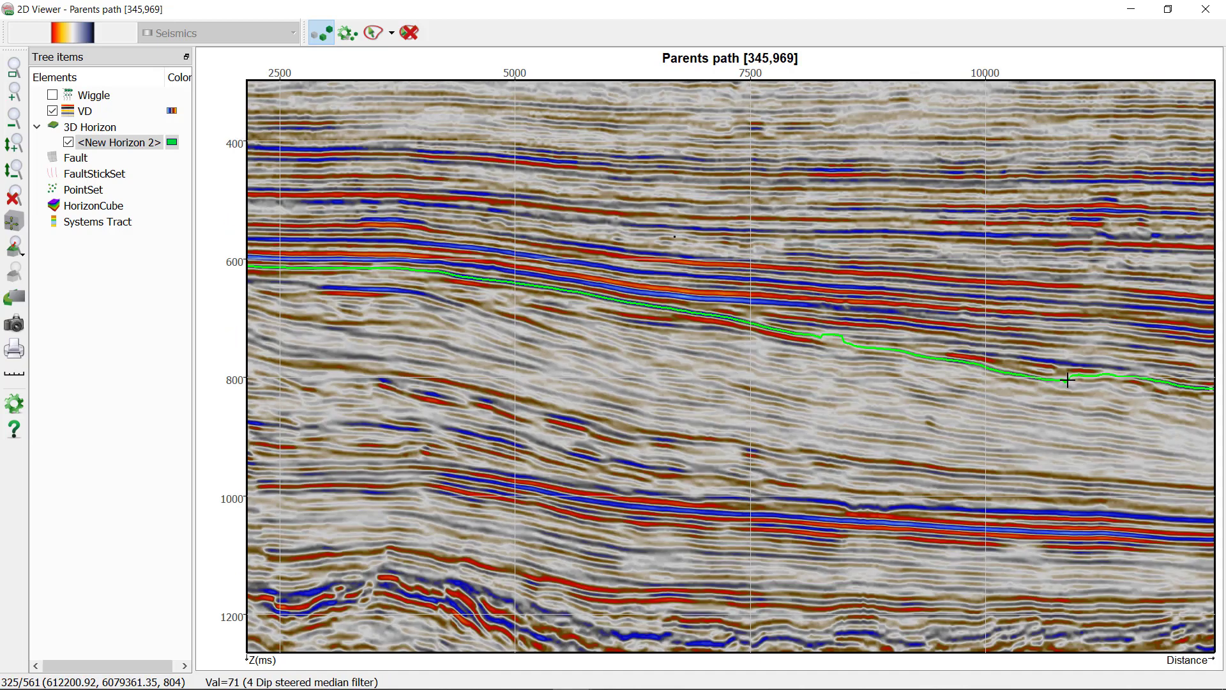
{"action": "right_click", "coordinate": [1069, 381]}
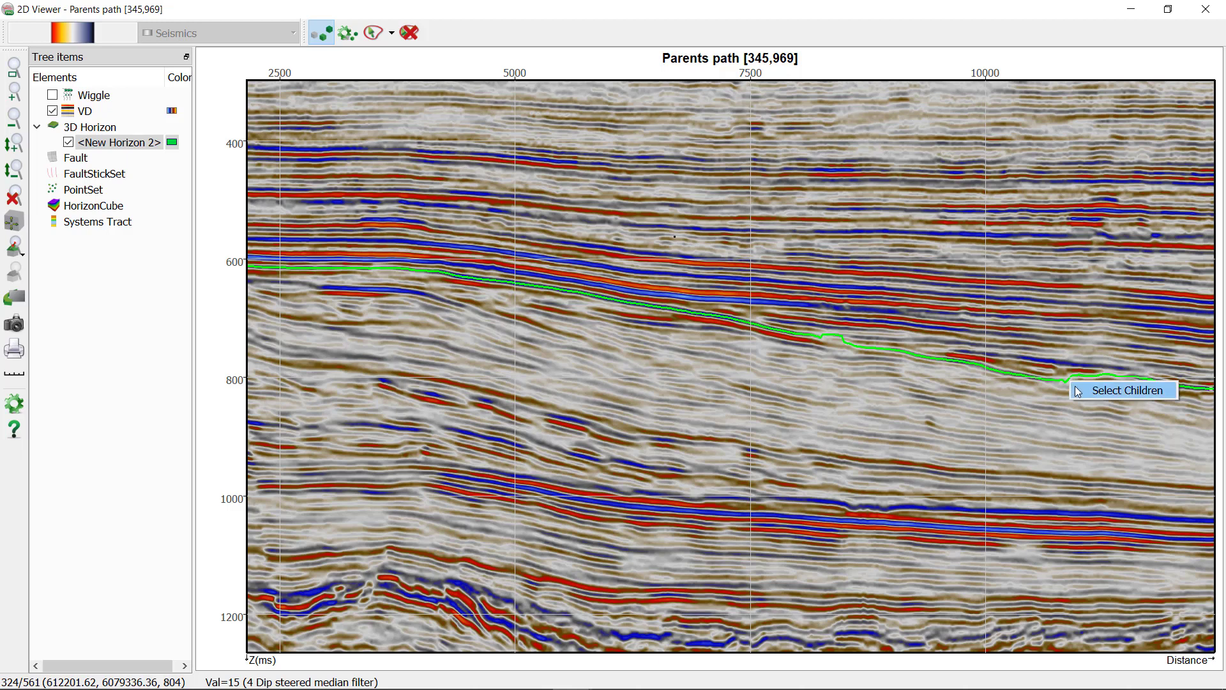
{"action": "left_click", "coordinate": [1100, 391]}
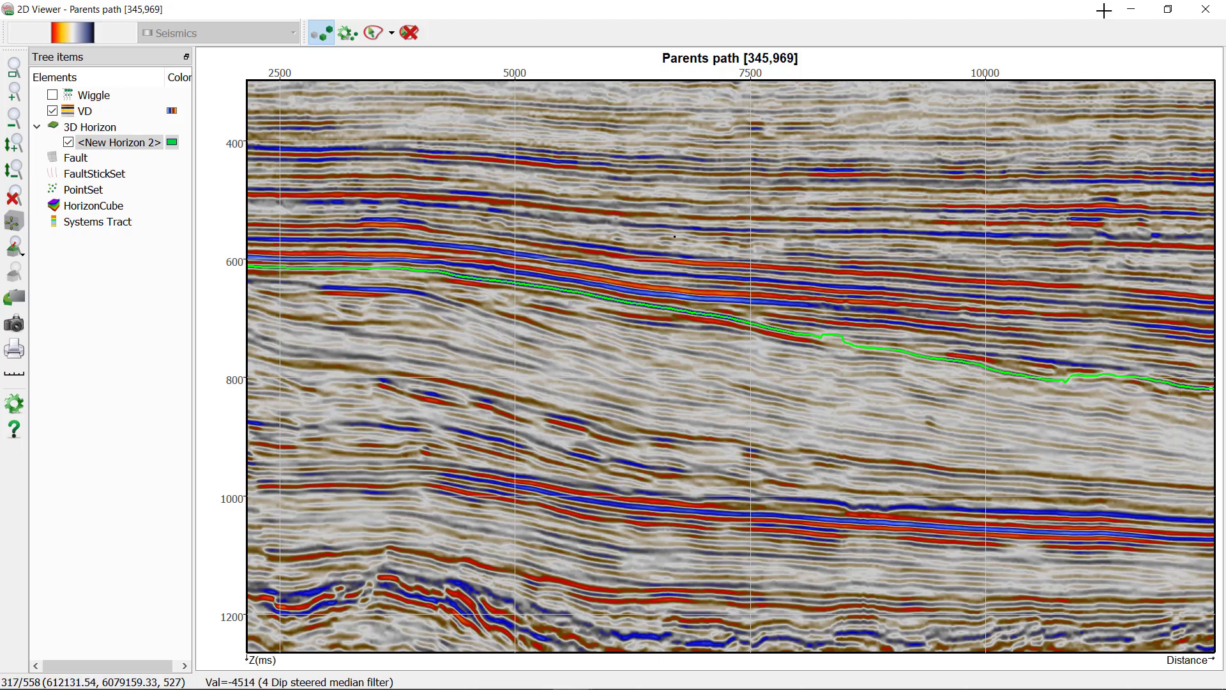
{"action": "left_click", "coordinate": [1131, 9]}
Zoom out to the whole survey box and Delete Selected on New Horizon 2's bad patch
{"action": "scroll", "coordinate": [934, 445], "scroll_direction": "down", "scroll_amount": 10}
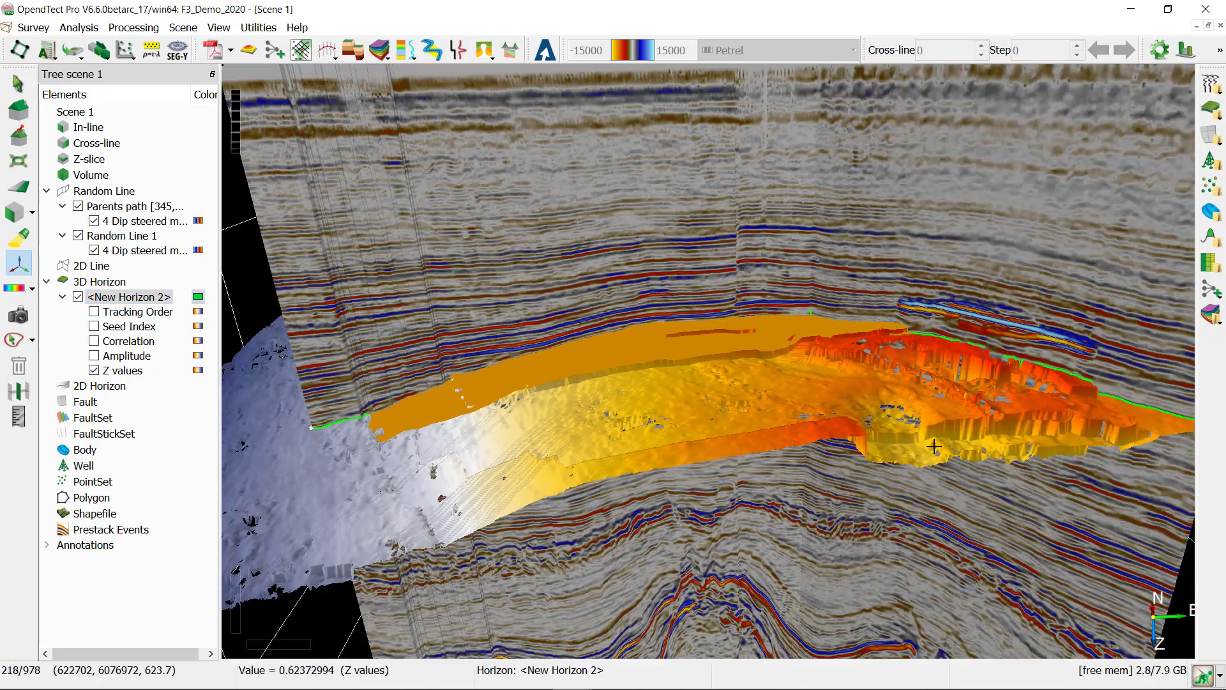
{"action": "left_click_drag", "start_coordinate": [849, 440], "coordinate": [650, 429]}
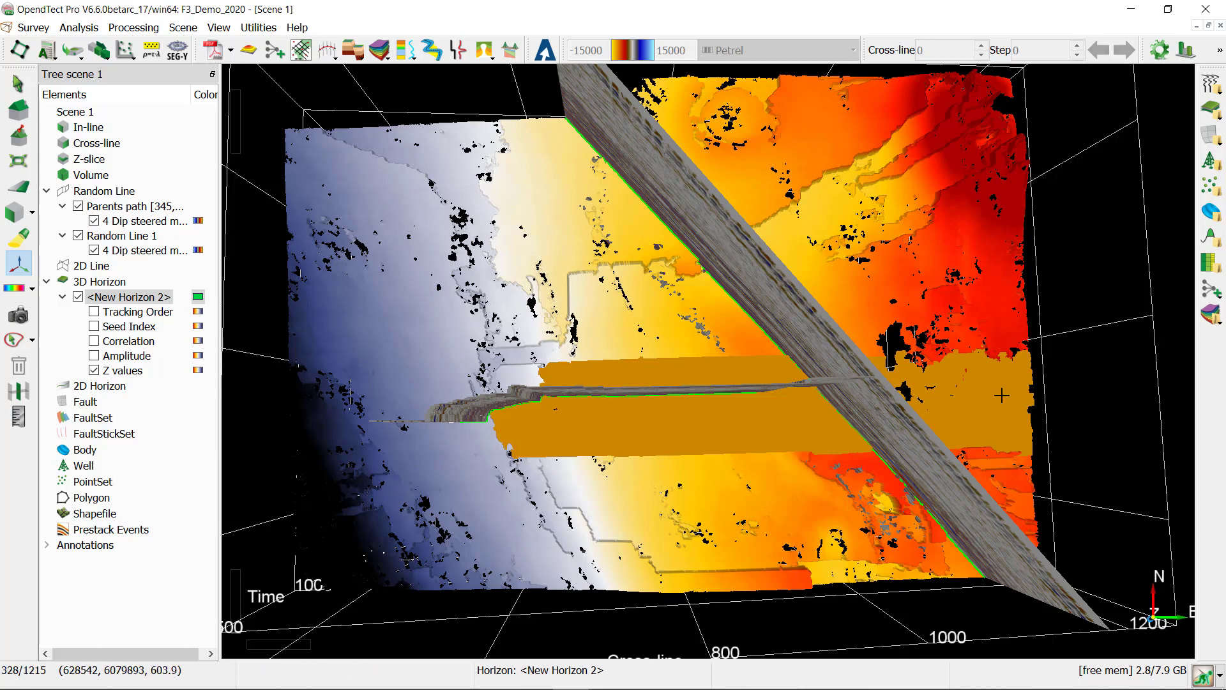
{"action": "right_click", "coordinate": [727, 419]}
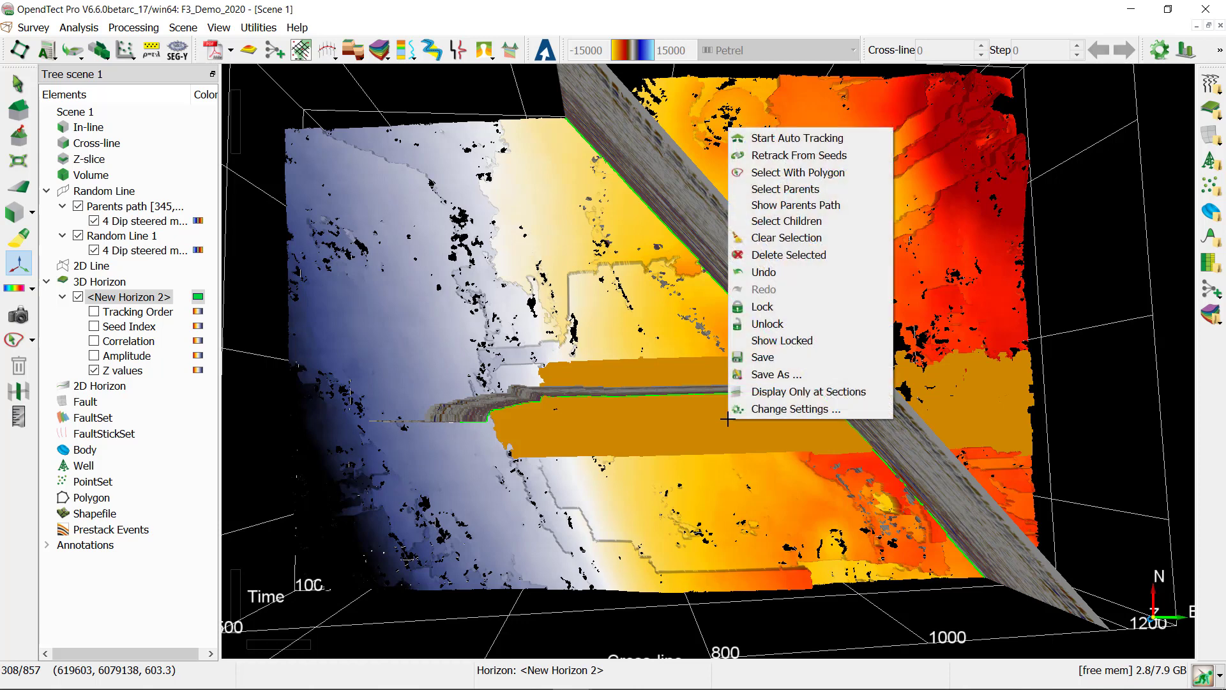
{"action": "left_click", "coordinate": [783, 256]}
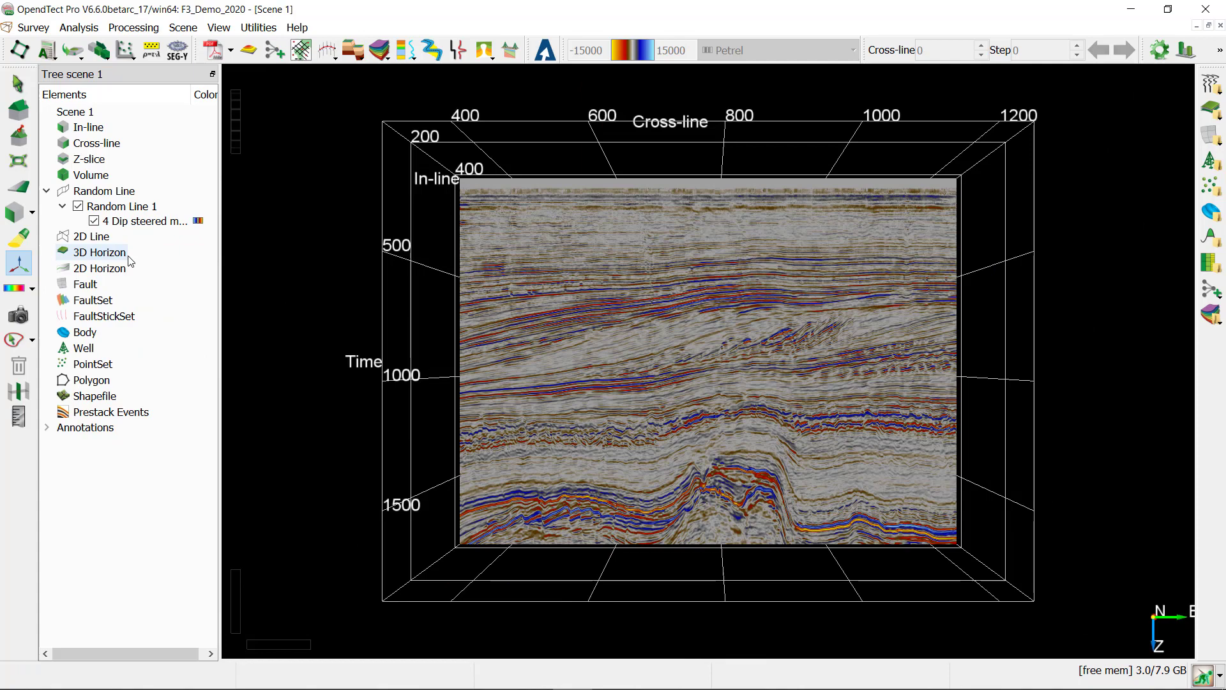
Create New Horizon 4 with Auto and Manual Tracking using the Adjacent Parent method
{"action": "right_click", "coordinate": [107, 255]}
{"action": "mouse_move", "coordinate": [179, 314]}
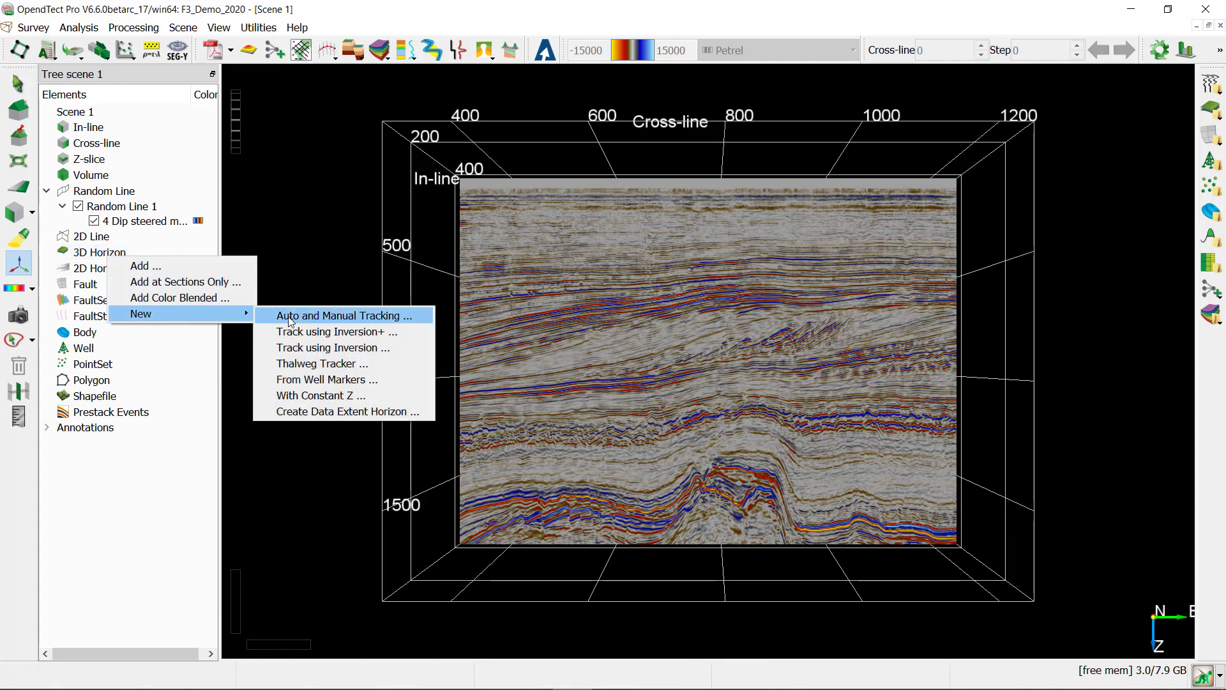
{"action": "left_click", "coordinate": [290, 316]}
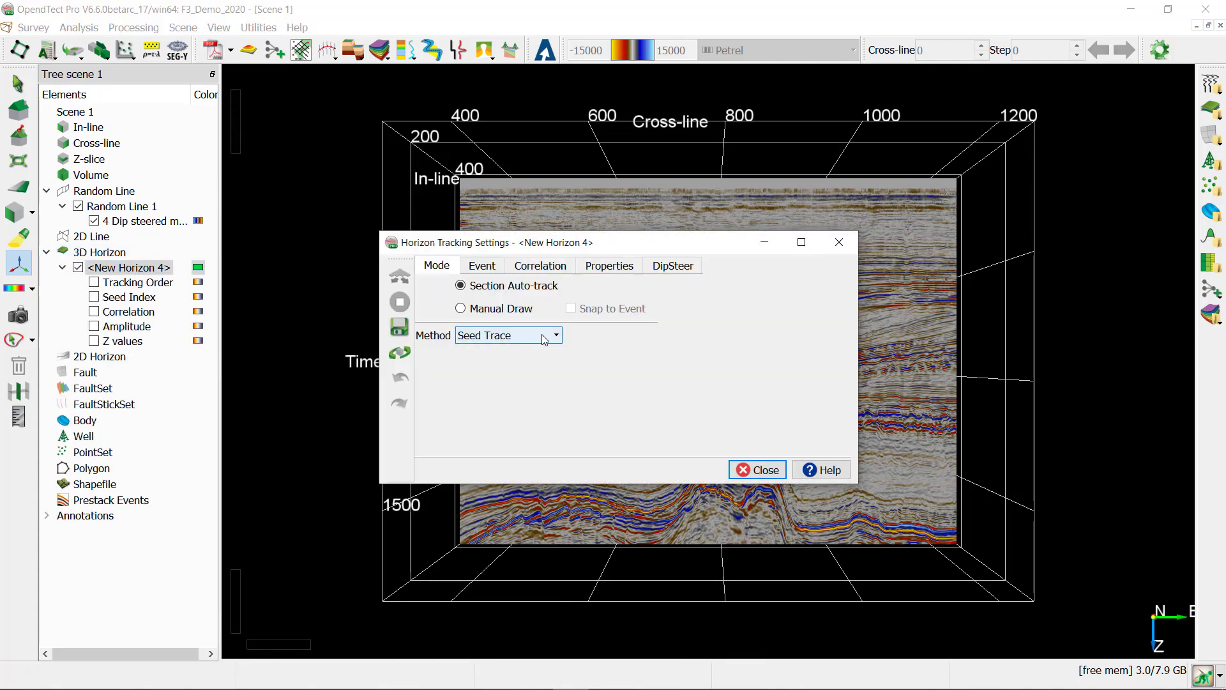
{"action": "left_click", "coordinate": [543, 336]}
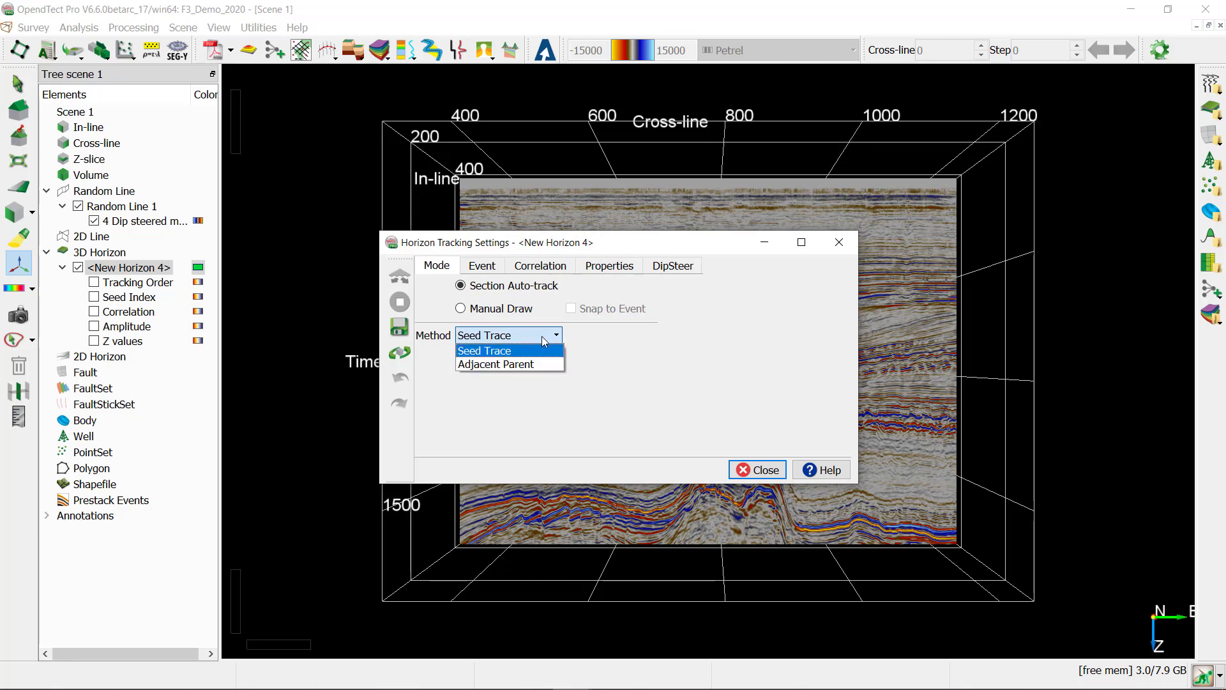
{"action": "left_click", "coordinate": [535, 364]}
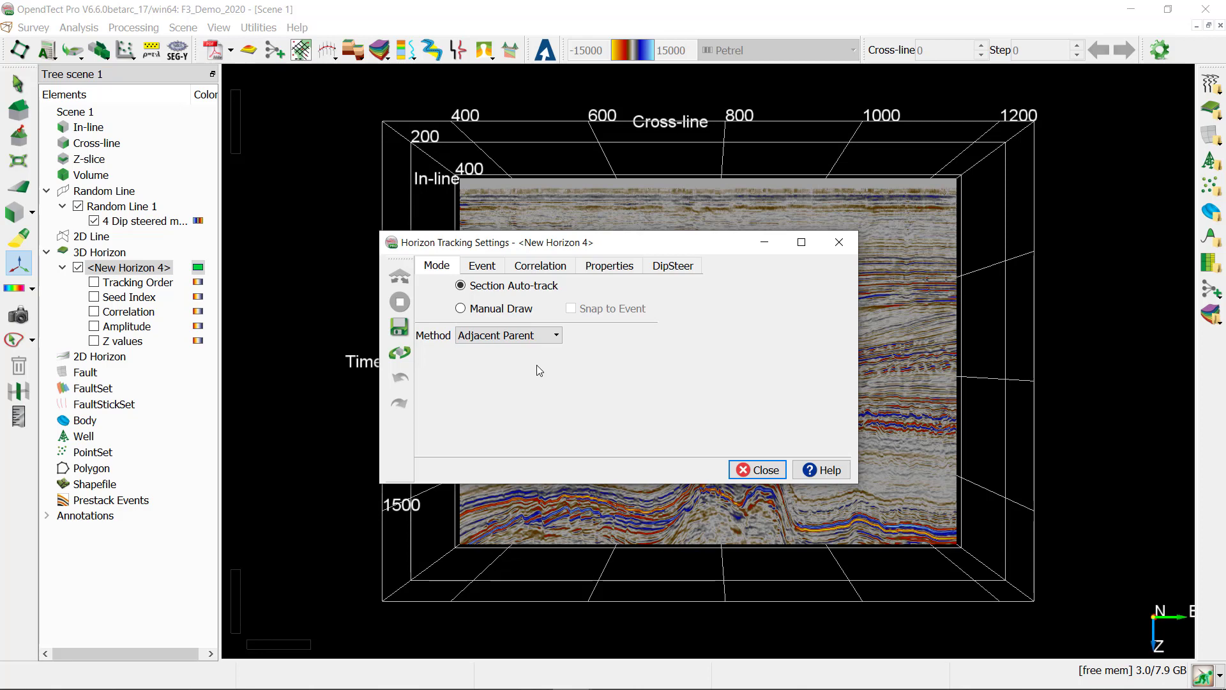
On the Event tab, enter allowed differences 1, 2, 5, 10, 20 percent and review each value
{"action": "key", "text": "ctrl+Tab"}
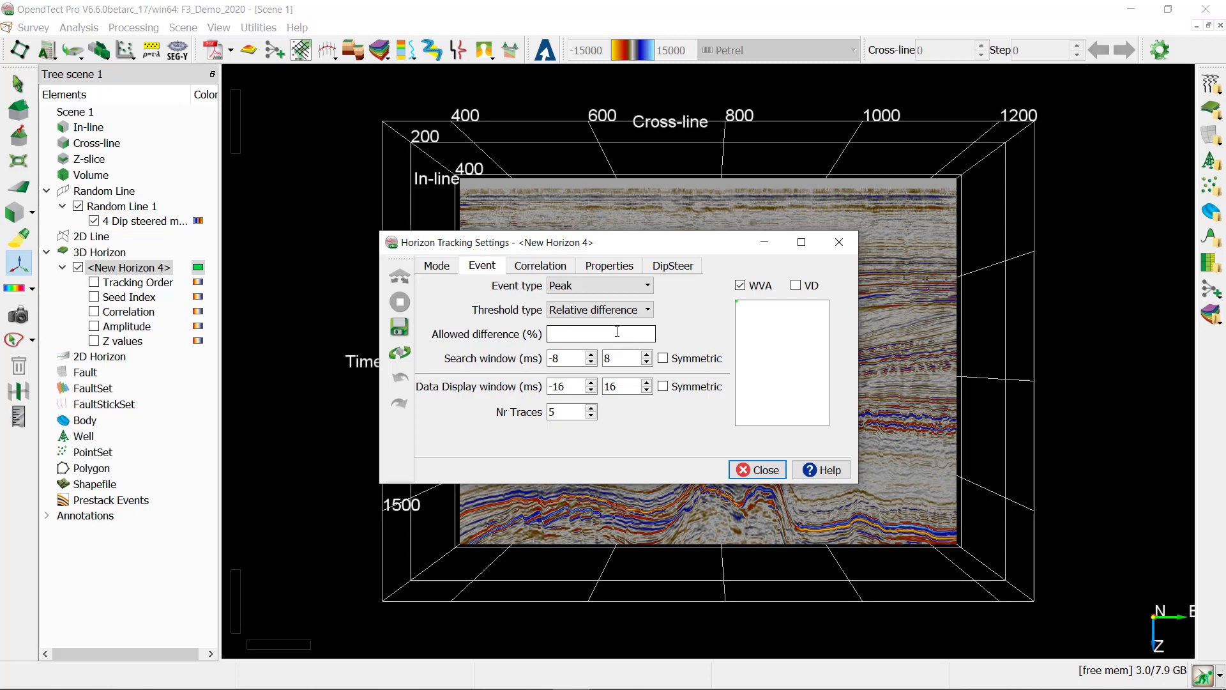
{"action": "type", "text": "1, 2, 5, 10, 20"}
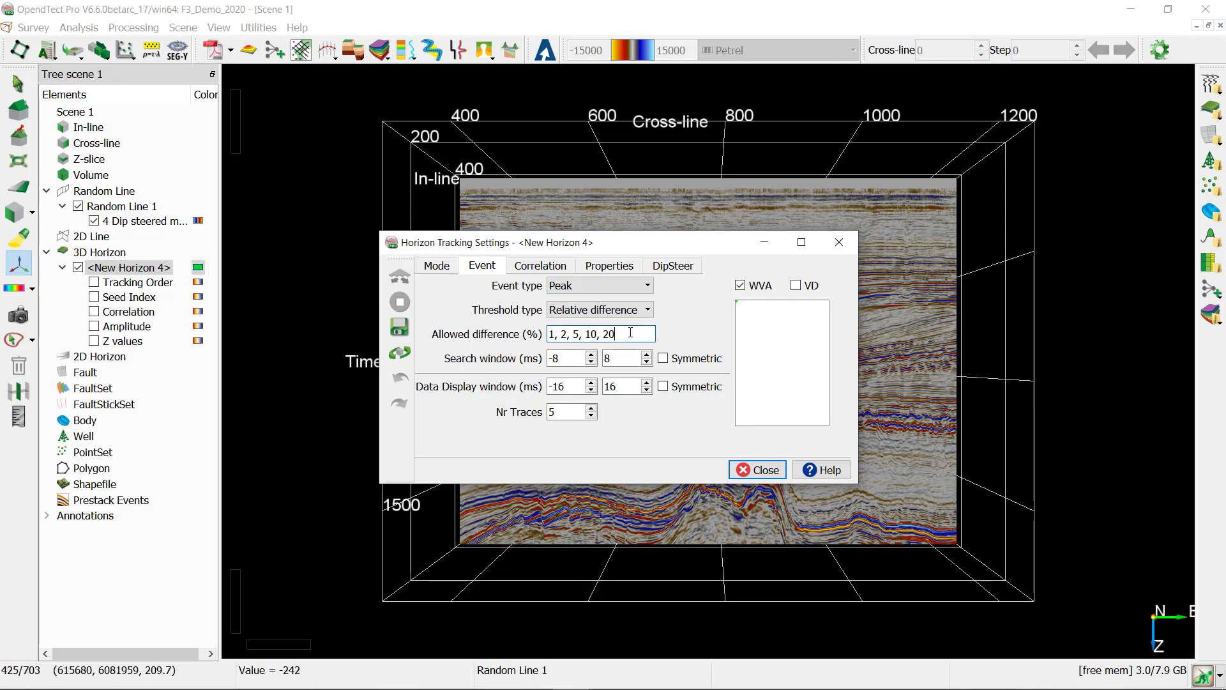
{"action": "left_click_drag", "start_coordinate": [615, 334], "coordinate": [567, 334]}
{"action": "key", "text": "Left"}
{"action": "double_click", "coordinate": [553, 334]}
{"action": "double_click", "coordinate": [564, 334]}
{"action": "double_click", "coordinate": [576, 334]}
{"action": "double_click", "coordinate": [591, 334]}
{"action": "double_click", "coordinate": [608, 334]}
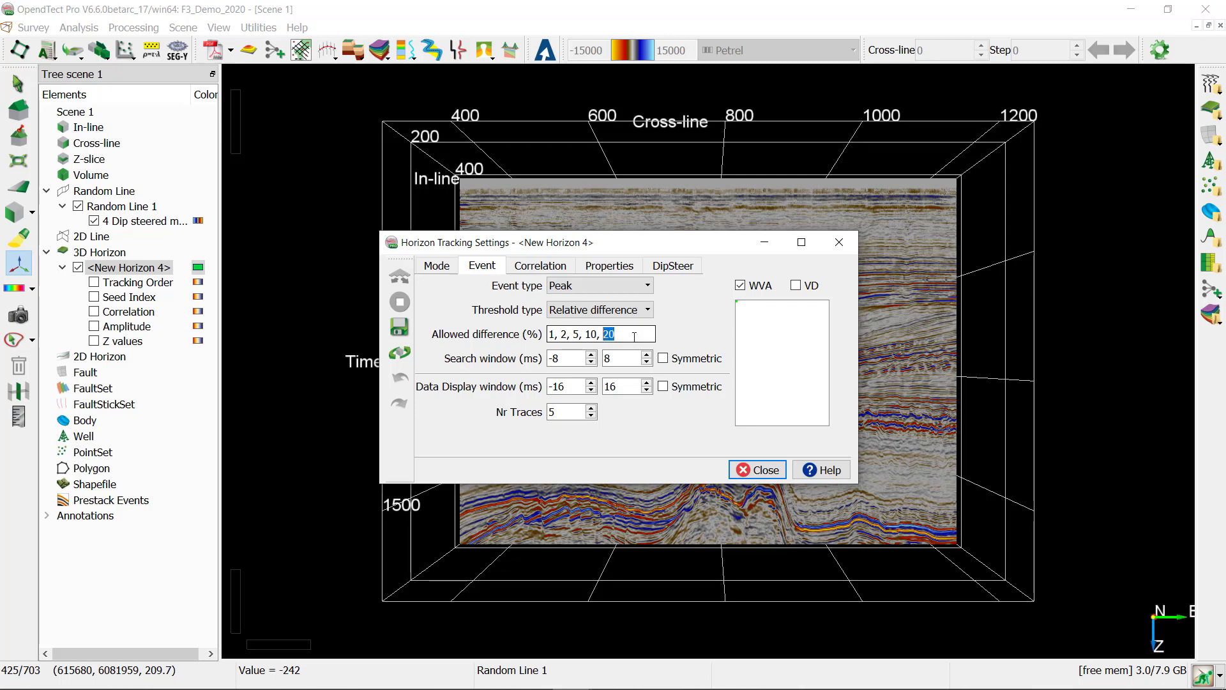